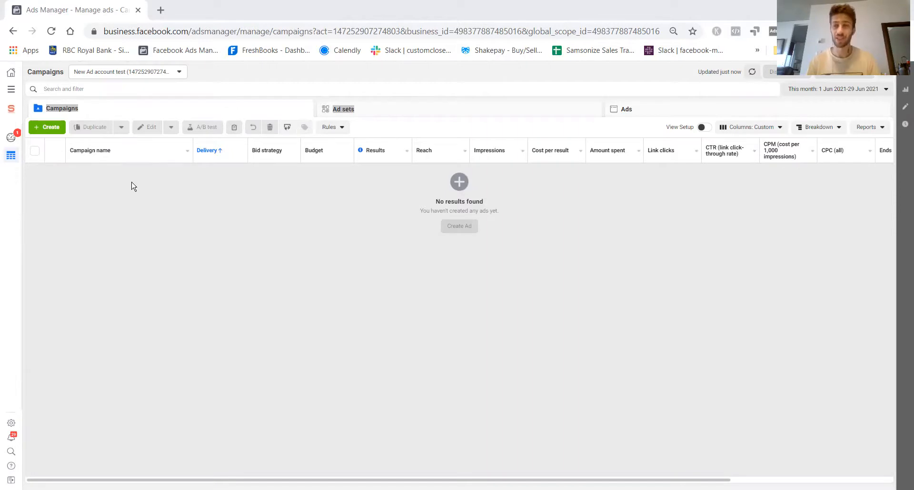
# - Create a new campaign with the Lead Generation objective
pyautogui.click(51, 130)
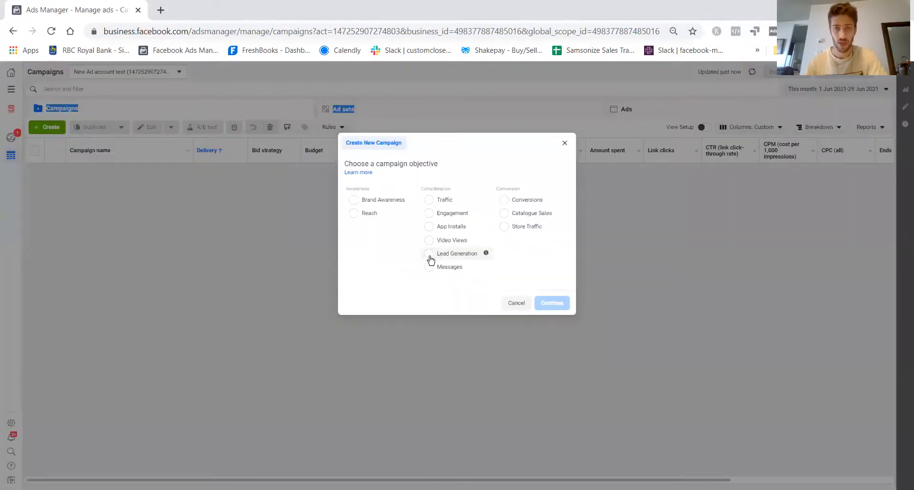
pyautogui.click(428, 236)
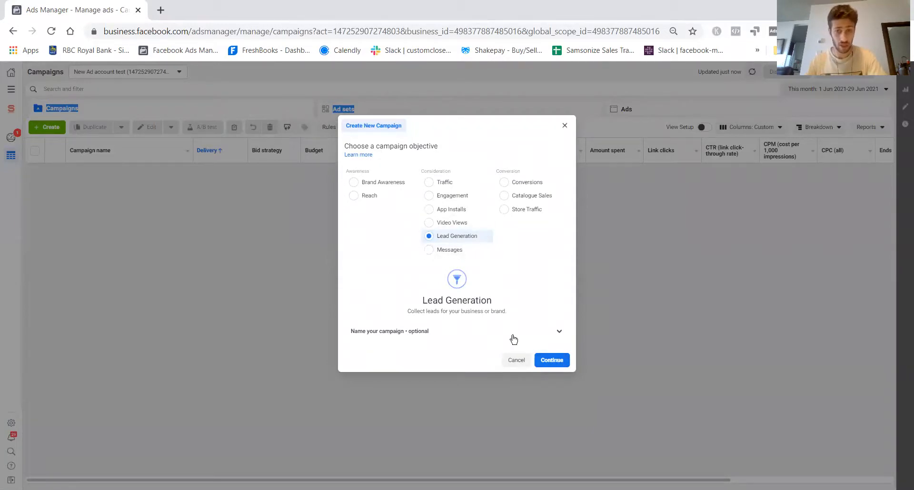
pyautogui.click(551, 361)
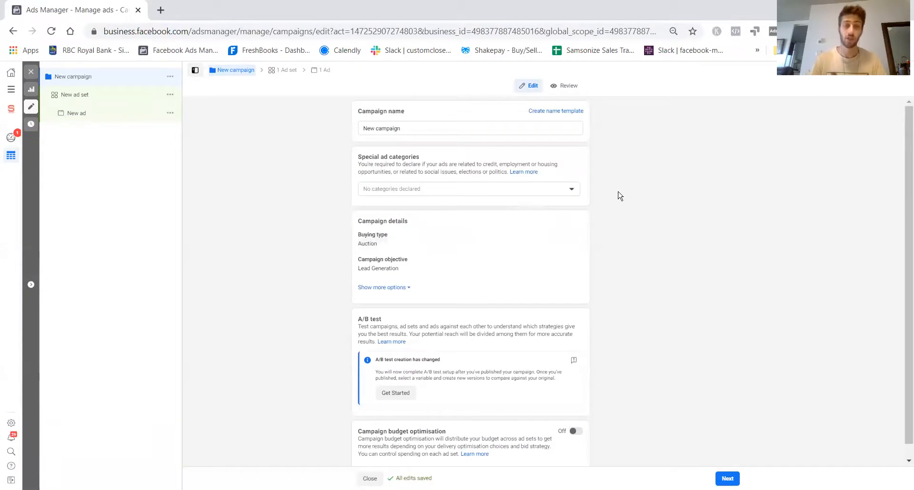
# - In the campaign's new ad, choose fulecapcanada as the Instagram account
pyautogui.click(73, 117)
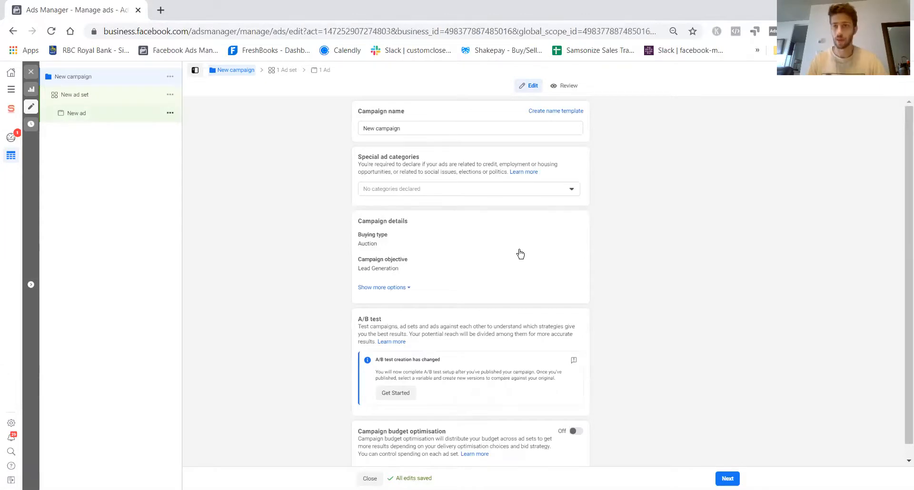
pyautogui.click(430, 270)
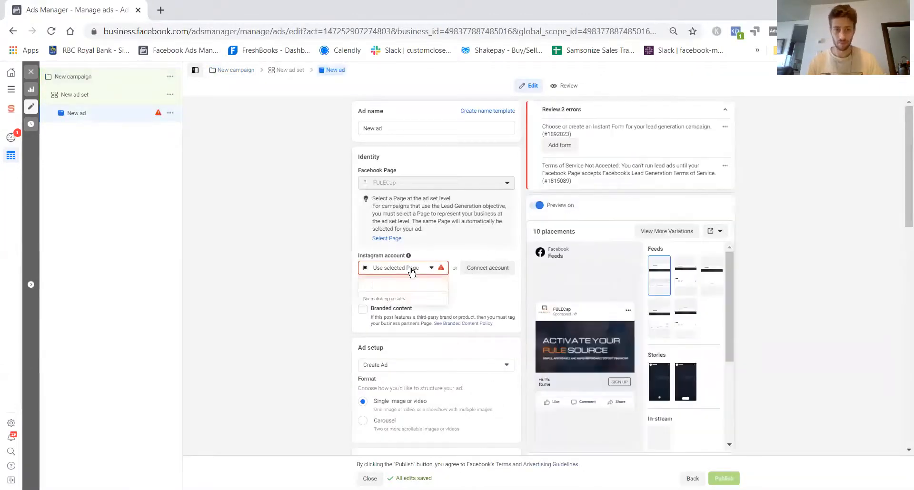
pyautogui.click(395, 300)
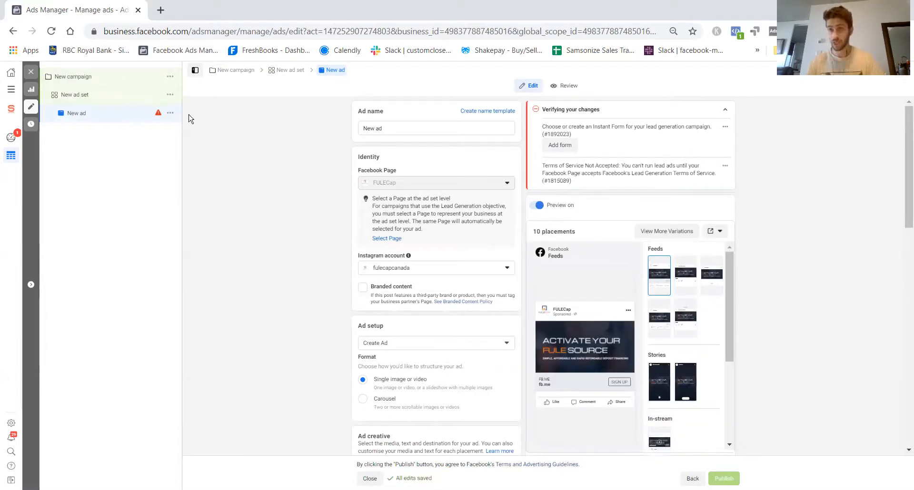
# - Create a new instant form for the ad and name it "10% off until july 6th - June 2021"
pyautogui.scroll(-6, 374, 247)
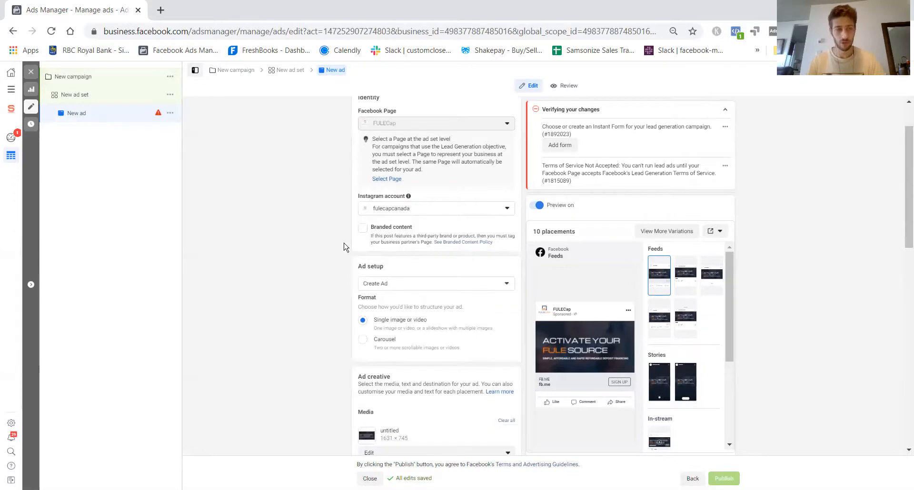
pyautogui.scroll(-5, 374, 247)
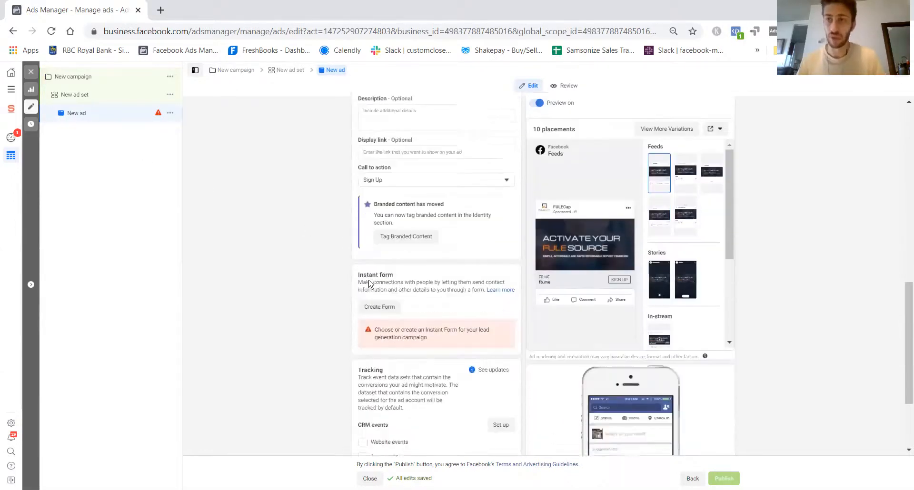
pyautogui.scroll(-1, 382, 281)
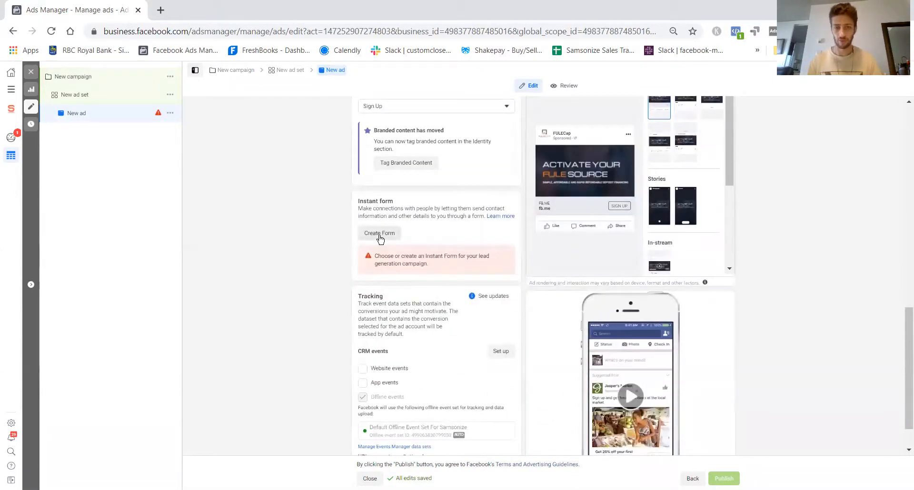
pyautogui.click(379, 234)
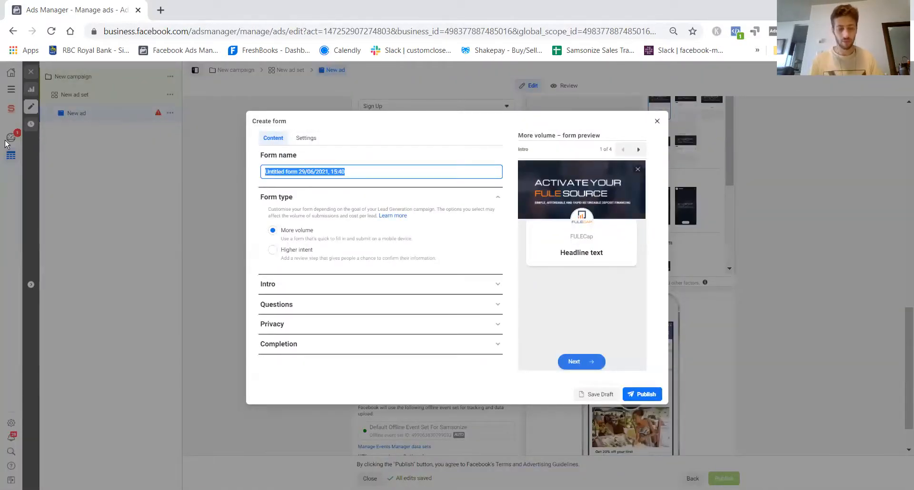
pyautogui.write('10%')
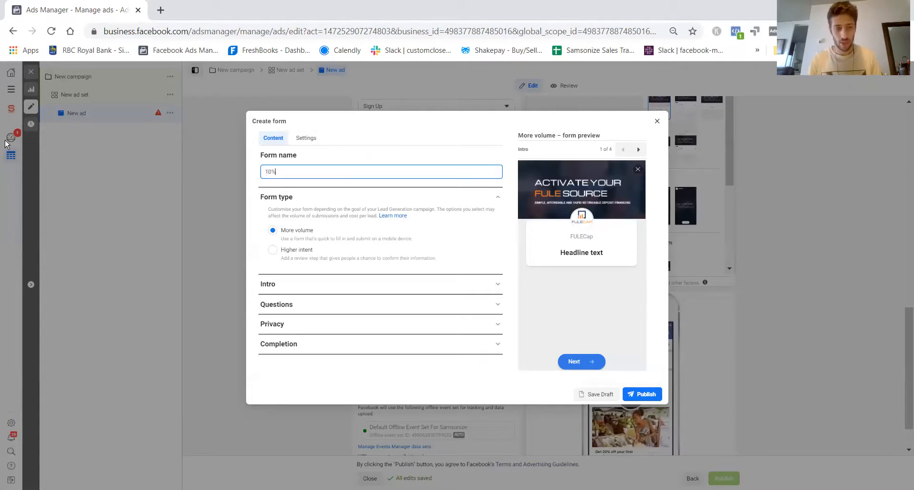
pyautogui.write(' off until ')
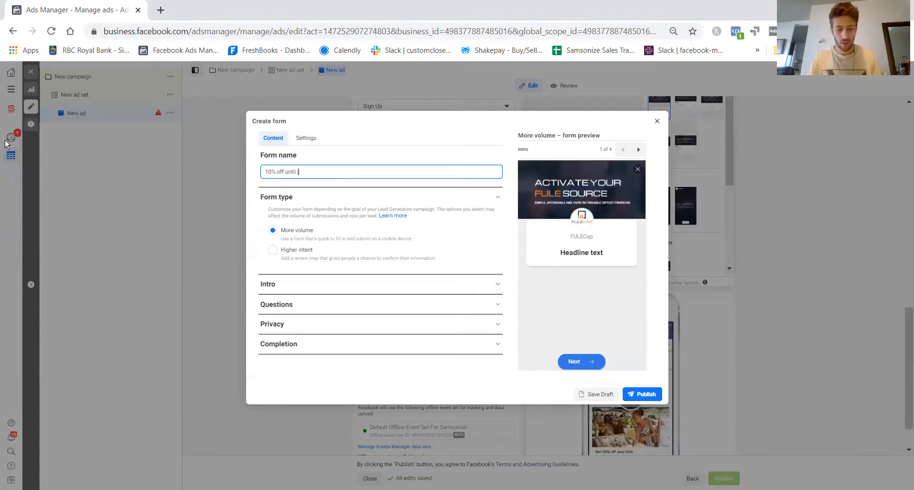
pyautogui.write('july 6th')
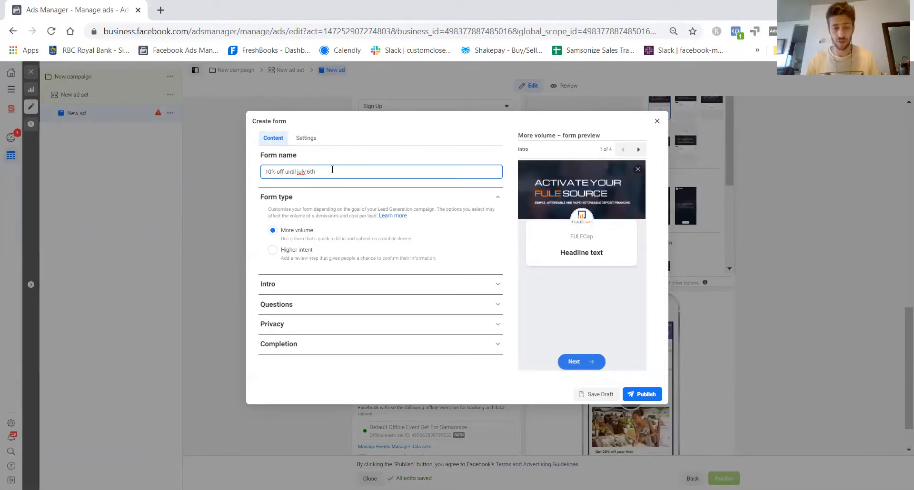
pyautogui.write('- j')
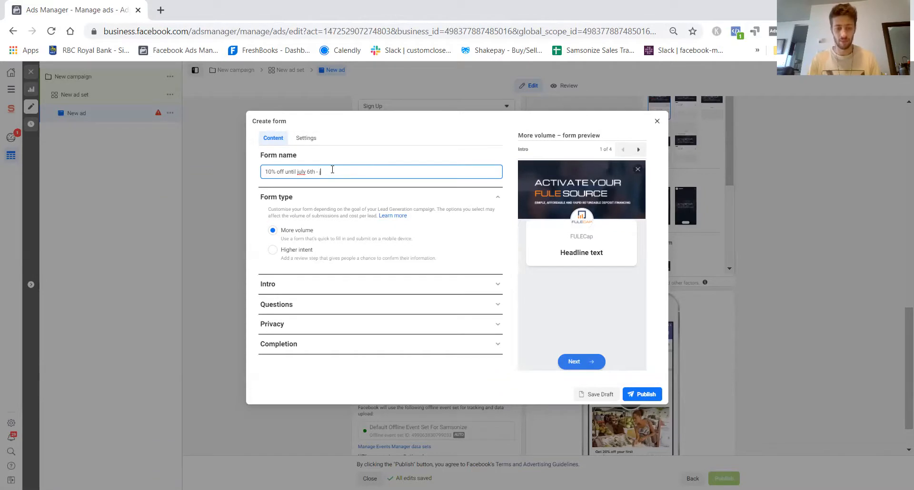
pyautogui.write('u')
pyautogui.write('June')
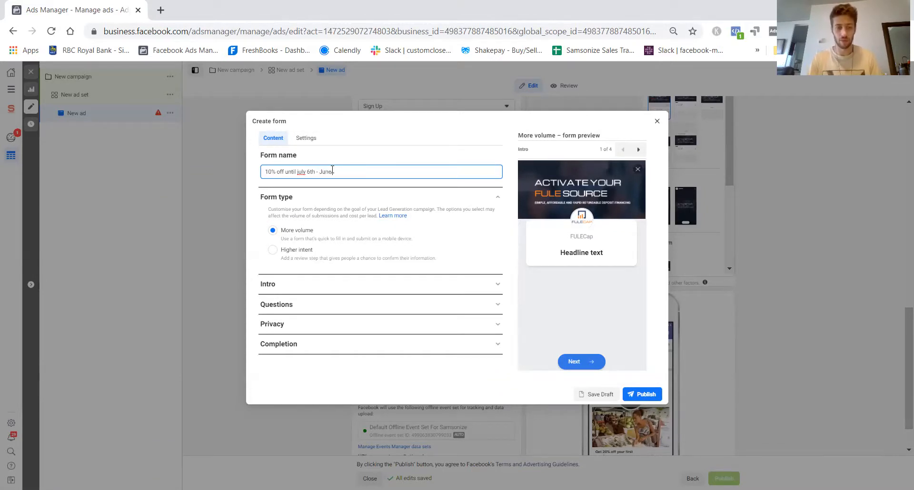
pyautogui.write(' 2021')
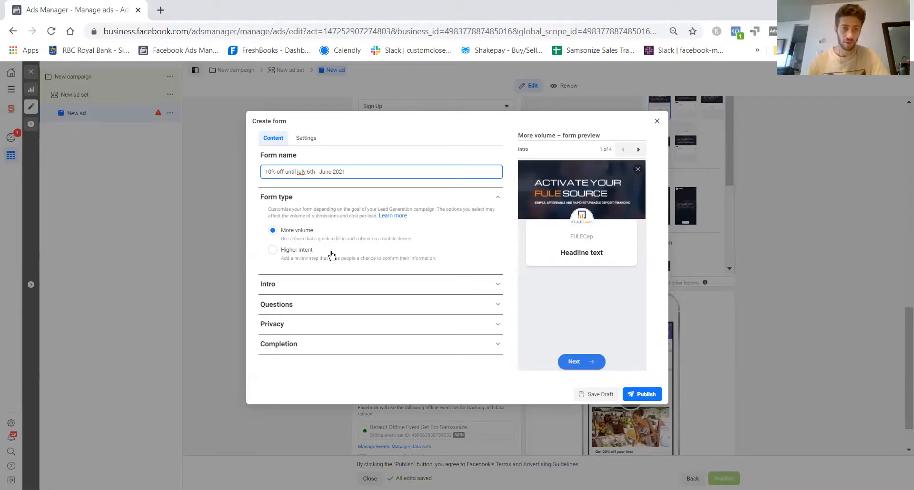
# - Try the Higher intent form type and examine its review screen, then restore the More volume type
pyautogui.click(273, 250)
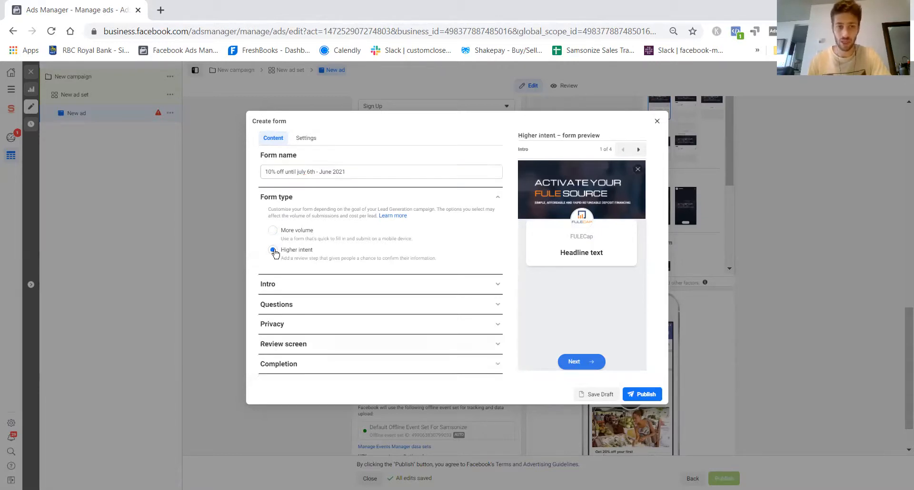
pyautogui.click(312, 350)
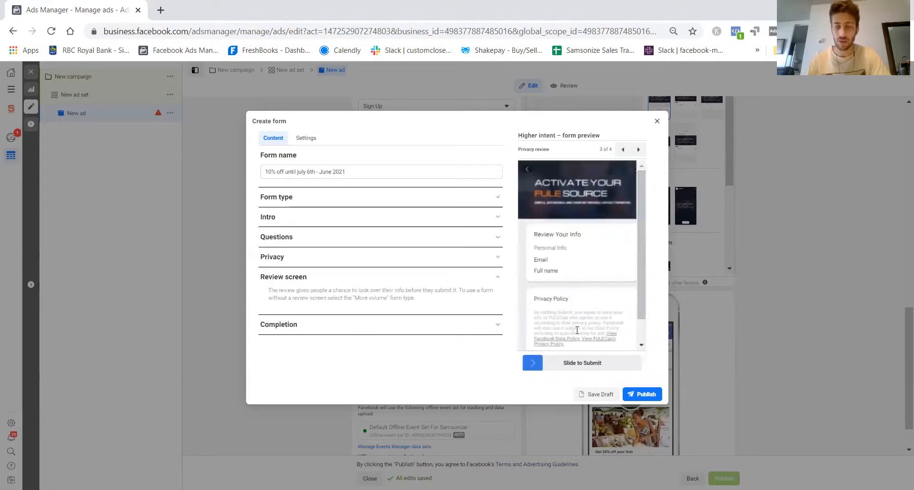
pyautogui.scroll(-1, 590, 286)
pyautogui.scroll(1, 568, 291)
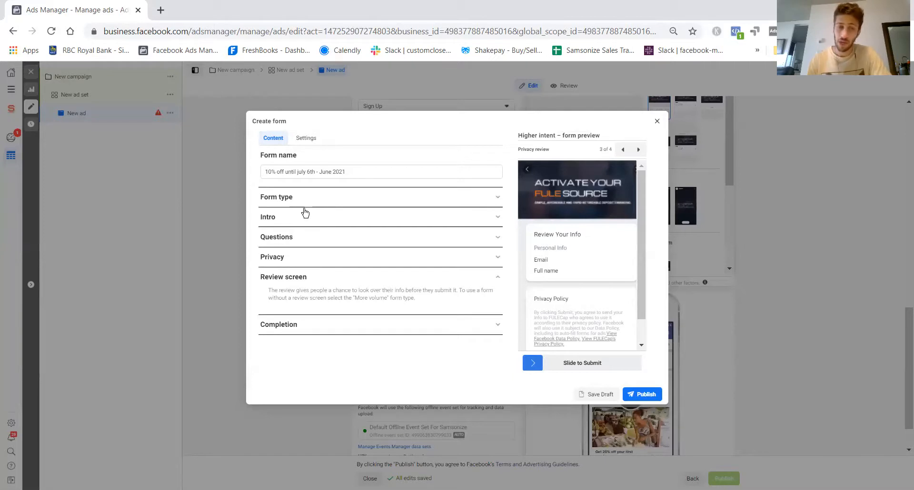
pyautogui.click(283, 197)
pyautogui.click(273, 230)
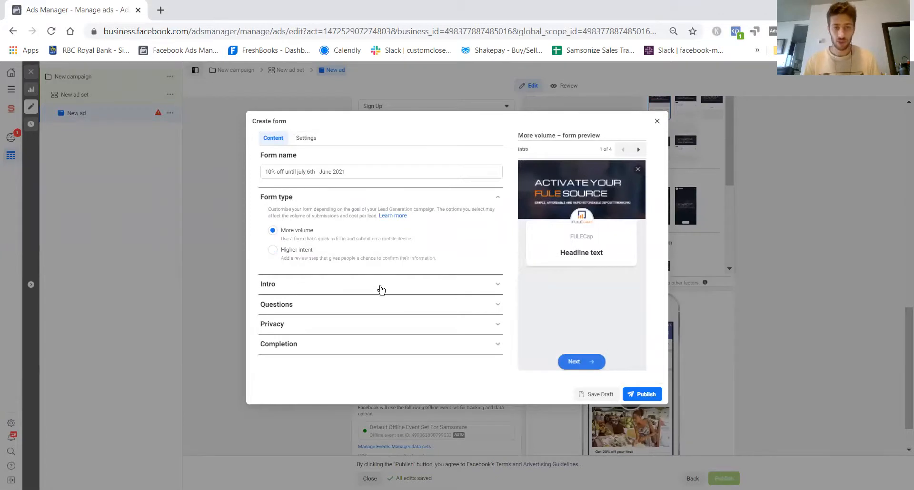
# - Enter "10% off your residentail painting project" as the greeting headline in the form's intro
pyautogui.click(314, 286)
pyautogui.scroll(-3, 364, 273)
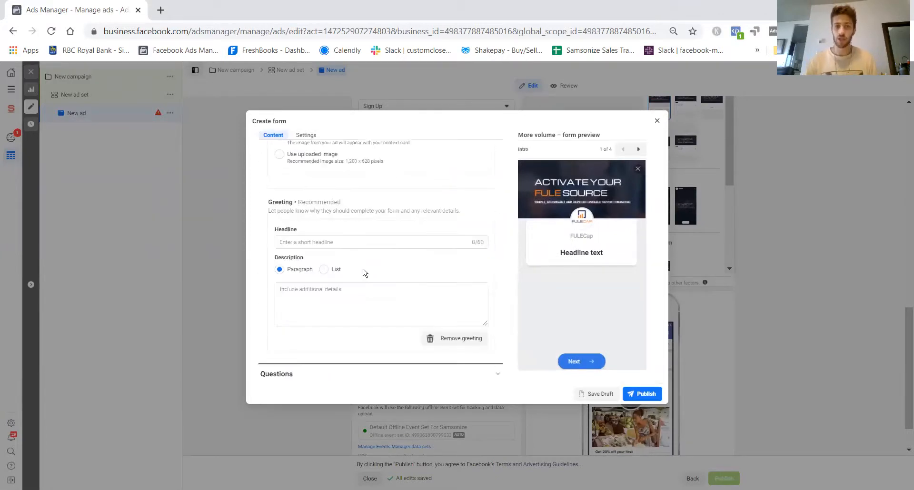
pyautogui.scroll(3, 364, 273)
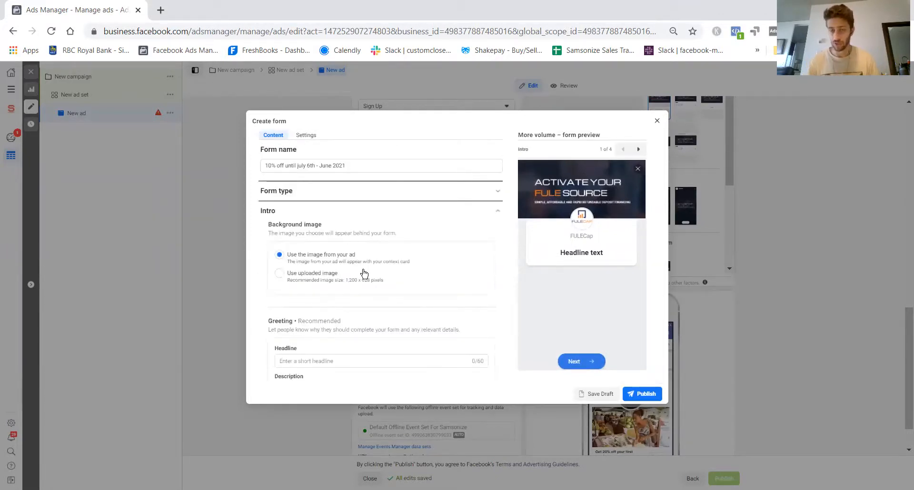
pyautogui.scroll(-1, 341, 238)
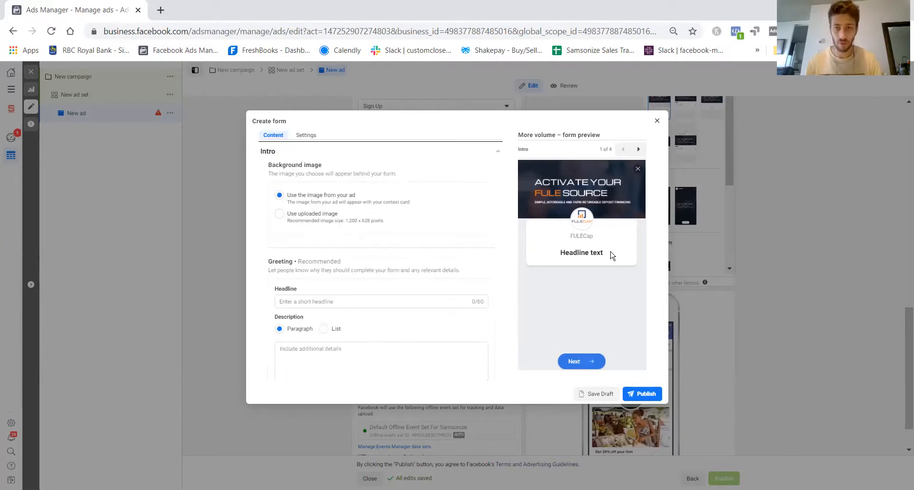
pyautogui.scroll(-1, 434, 324)
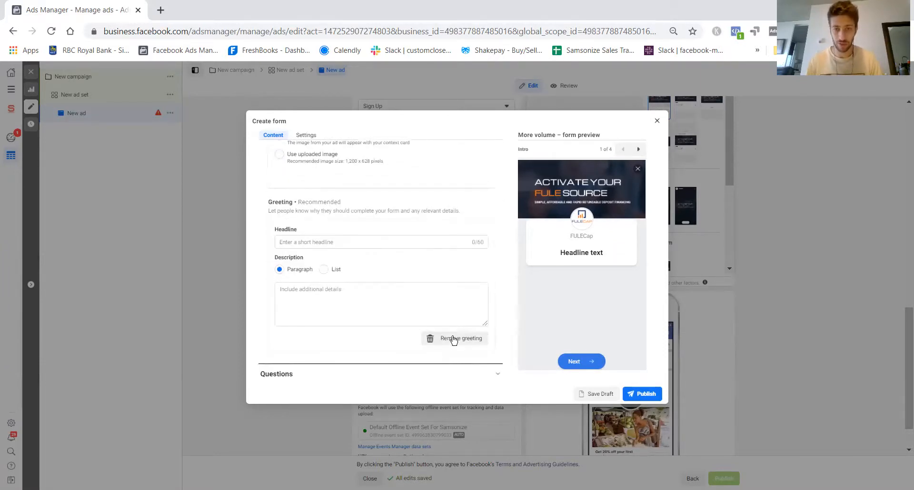
pyautogui.click(331, 244)
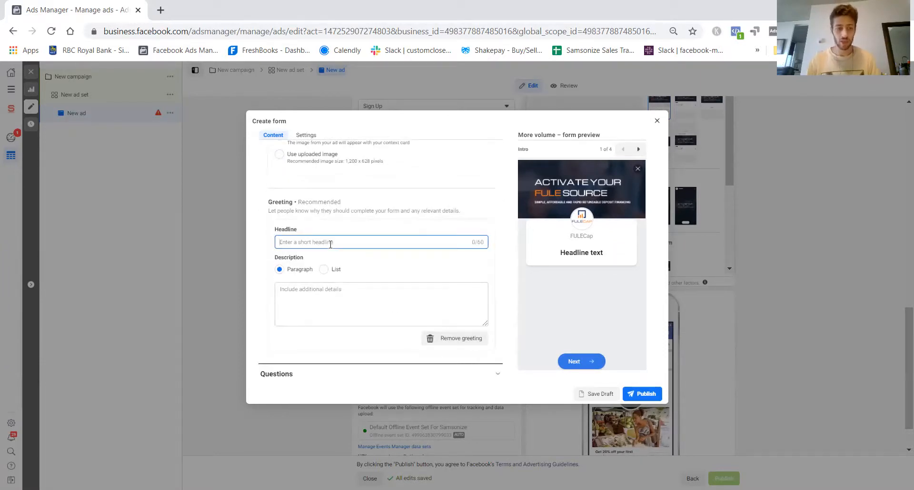
pyautogui.write('10% off u')
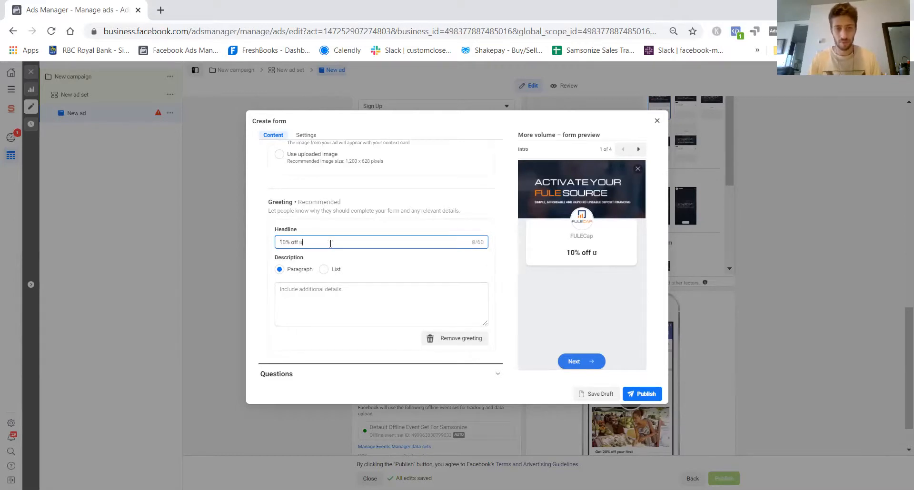
pyautogui.write('ntil July 1')
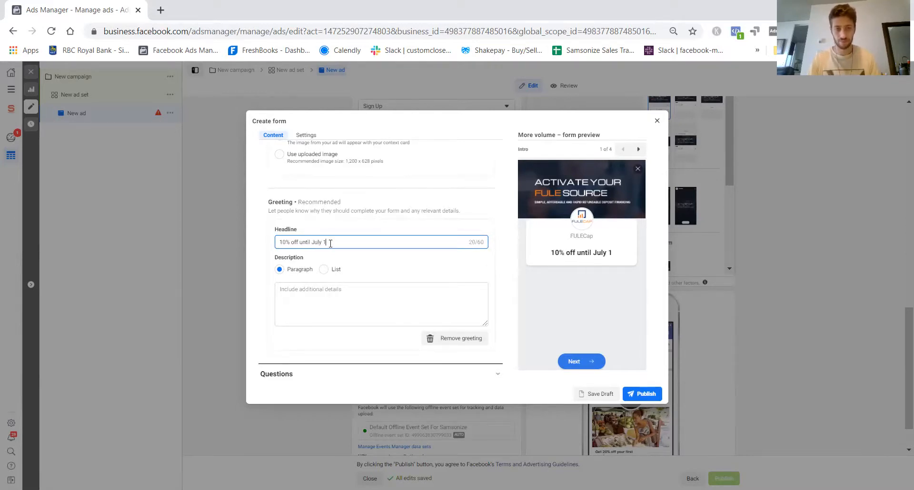
pyautogui.press('BackSpace')
pyautogui.press('BackSpace')
pyautogui.press('BackSpace')
pyautogui.press('BackSpace')
pyautogui.press('BackSpace')
pyautogui.press('BackSpace')
pyautogui.press('BackSpace')
pyautogui.press('BackSpace')
pyautogui.press('BackSpace')
pyautogui.press('BackSpace')
pyautogui.press('BackSpace')
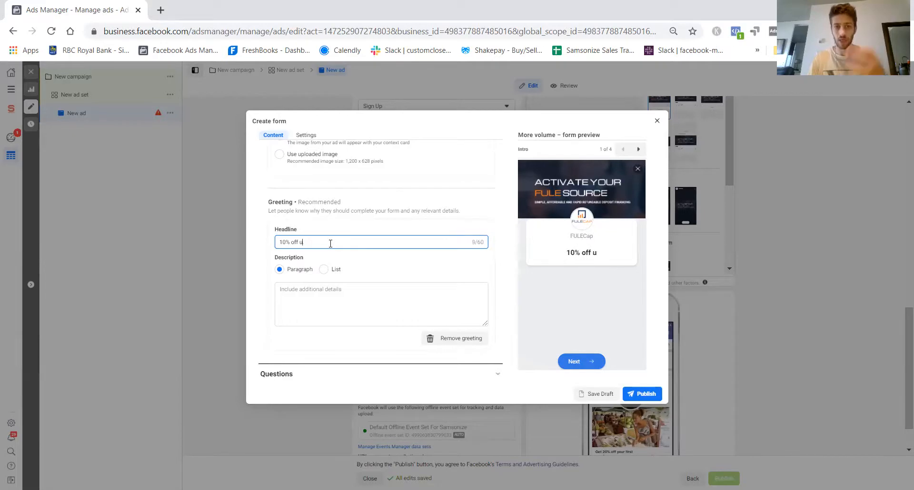
pyautogui.press('BackSpace')
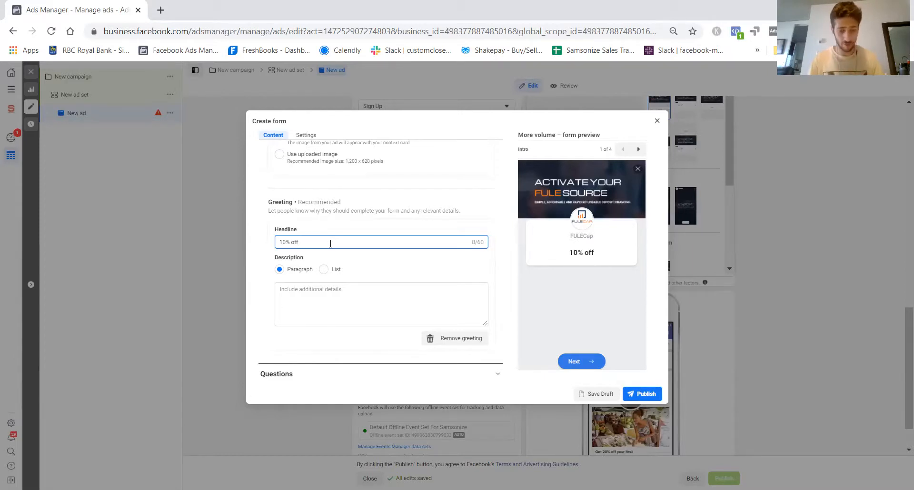
pyautogui.write('your resid')
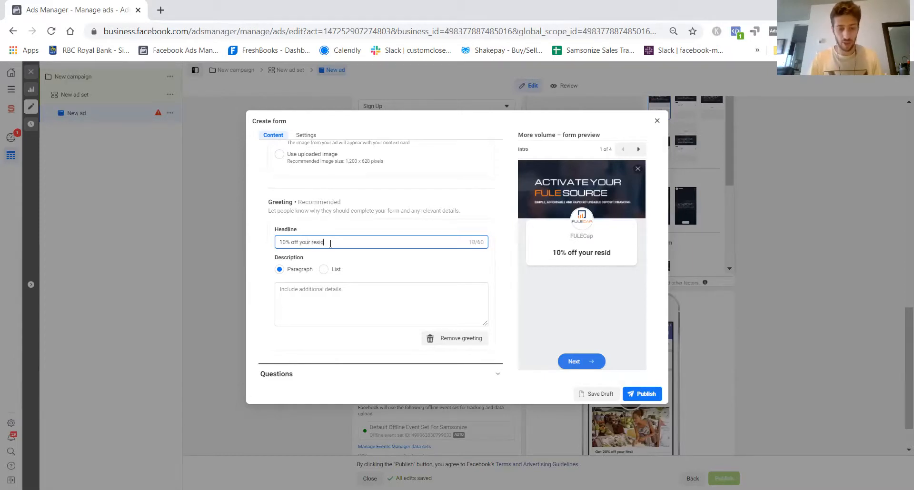
pyautogui.write('entail painting project')
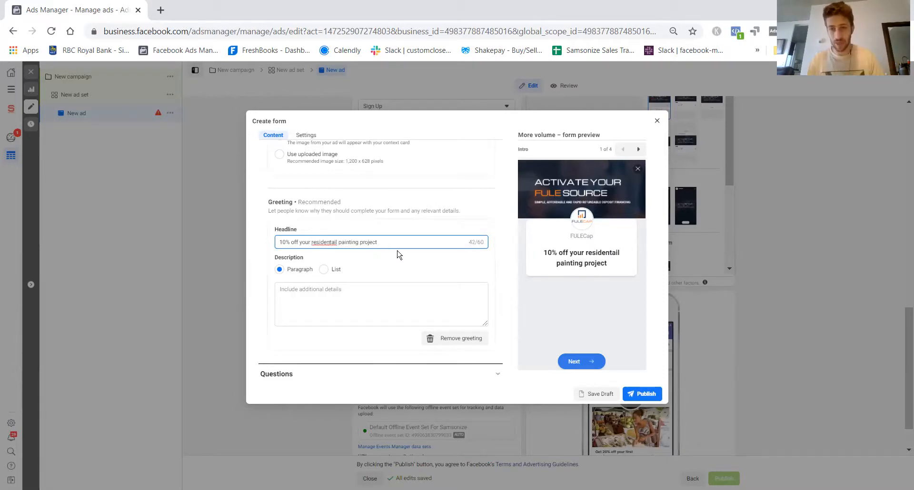
# - Correct the spelling and capitalisation of the greeting headline so it reads "10% off your Residential Painting project"
pyautogui.click(342, 240)
pyautogui.press('BackSpace')
pyautogui.write('P')
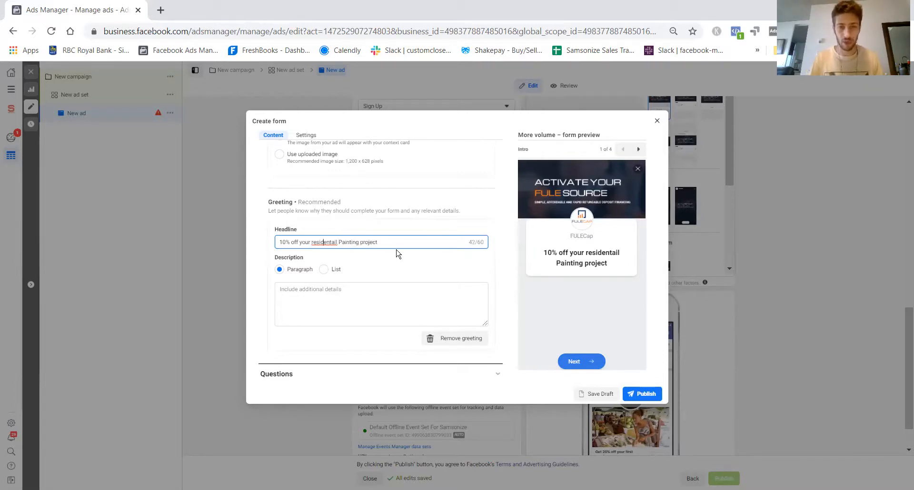
pyautogui.press('BackSpace')
pyautogui.write('R')
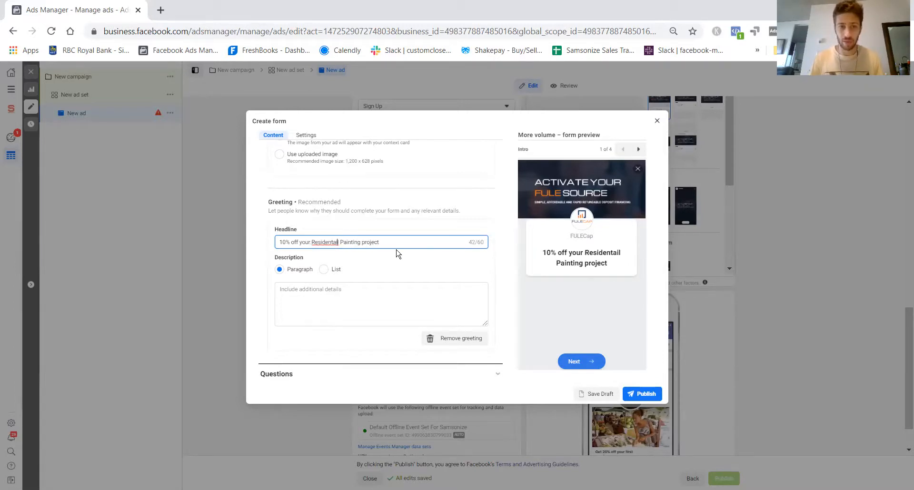
pyautogui.press('BackSpace')
pyautogui.press('BackSpace')
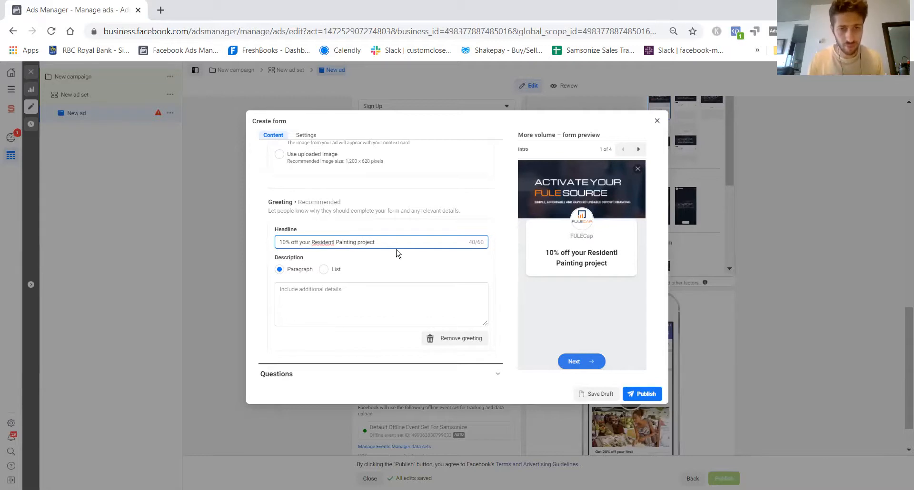
pyautogui.write('ia')
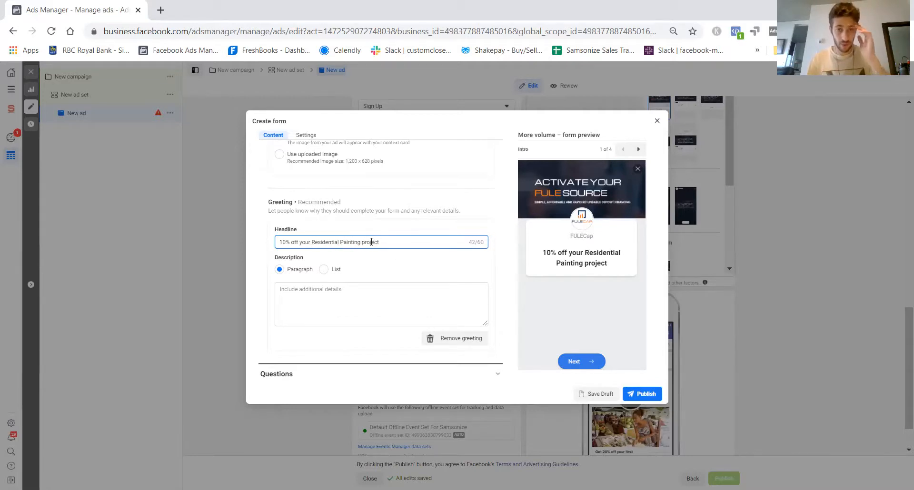
# - Capitalise the remaining words of the greeting headline so it reads "10% Off Your Residential Painting Project"
pyautogui.press('BackSpace')
pyautogui.write('P')
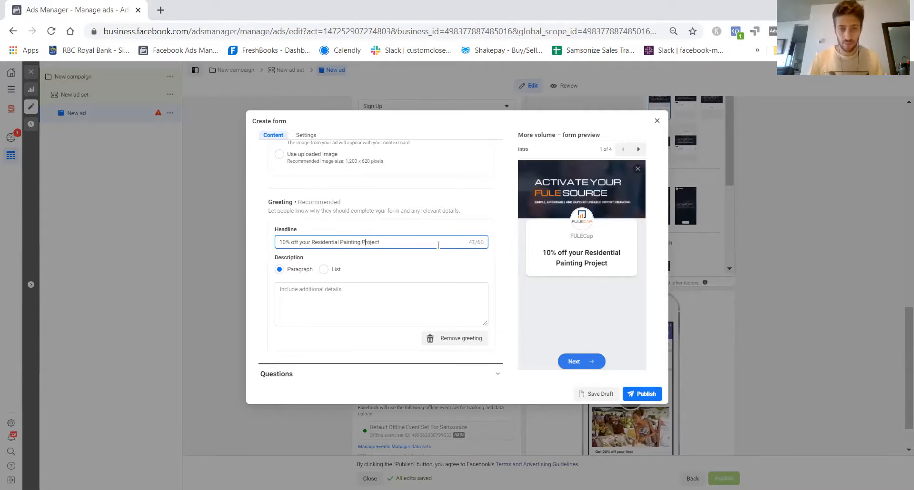
pyautogui.click(299, 242)
pyautogui.press('Delete')
pyautogui.write('Y')
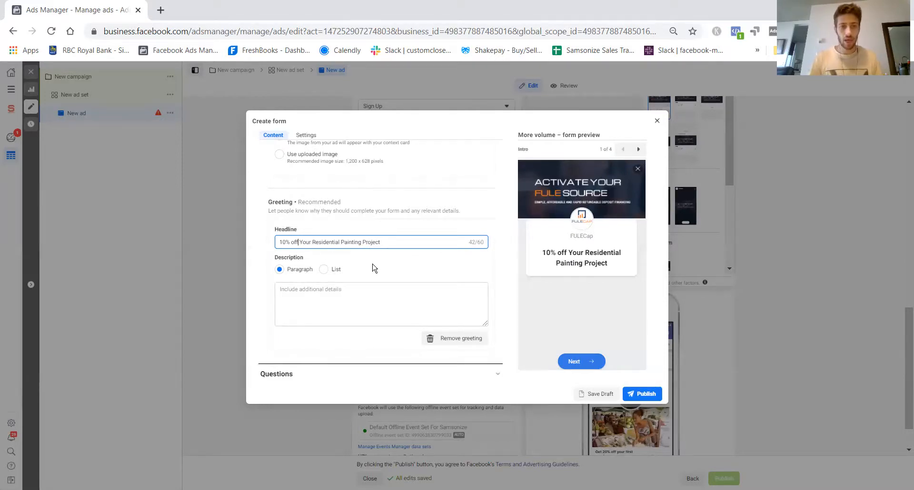
pyautogui.press('BackSpace')
pyautogui.write('O')
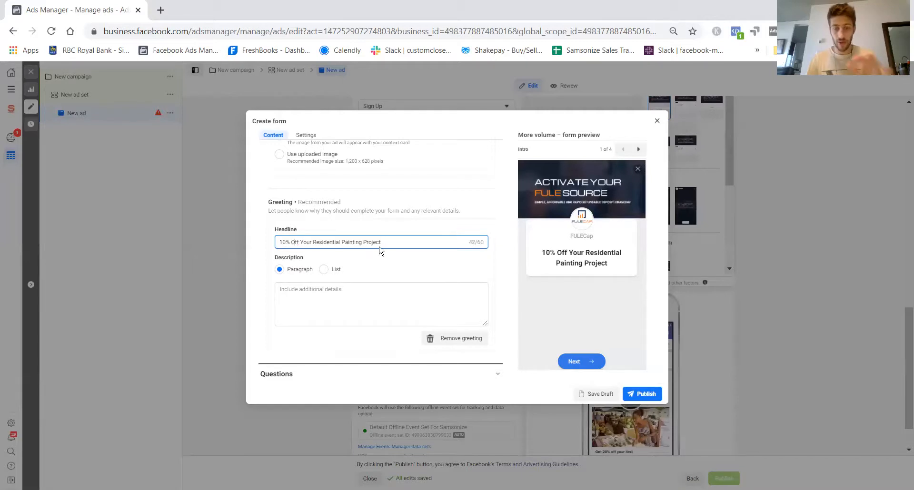
pyautogui.click(333, 300)
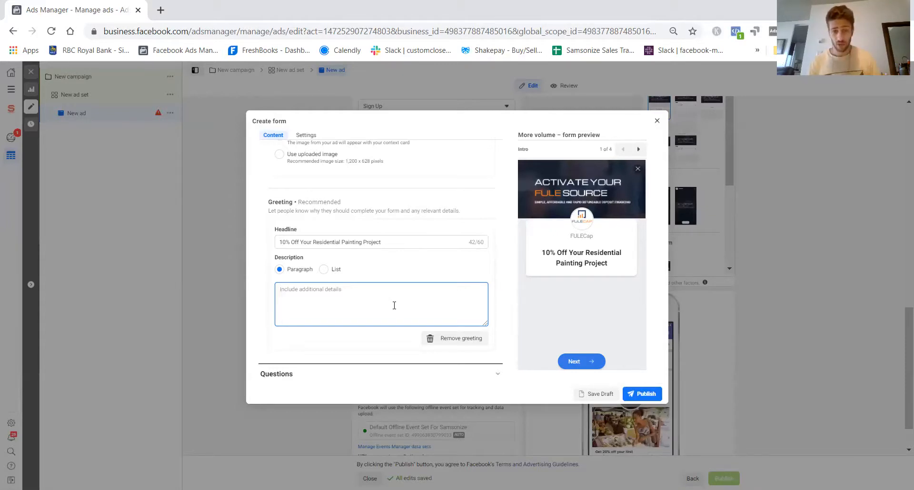
pyautogui.write('20')
pyautogui.press('BackSpace')
pyautogui.write('5')
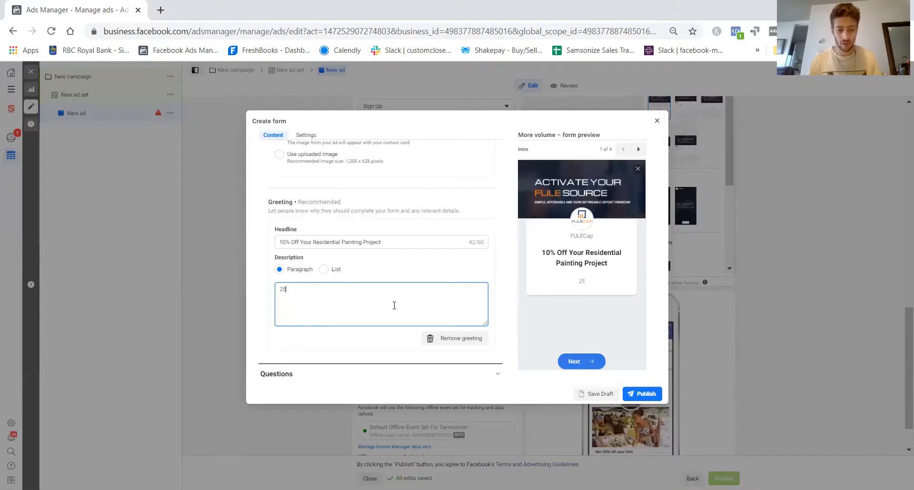
pyautogui.write('+ shades of')
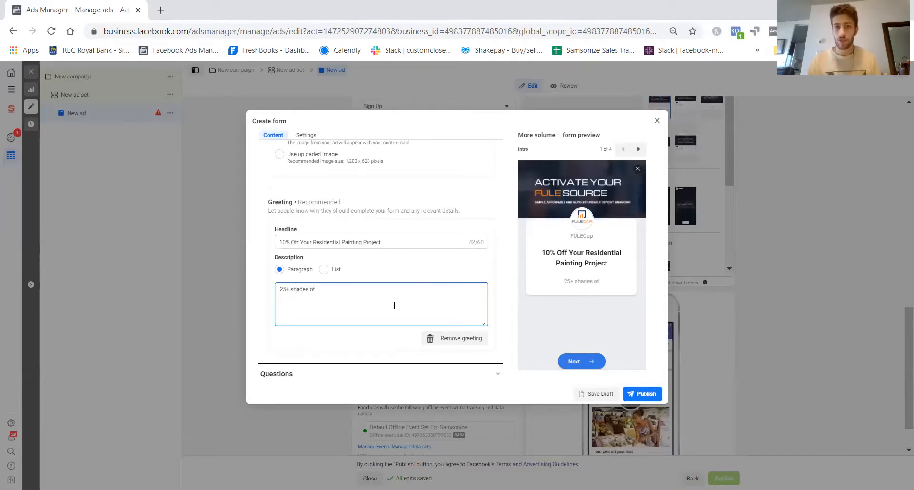
pyautogui.moveTo(345, 297); pyautogui.dragTo(220, 299)
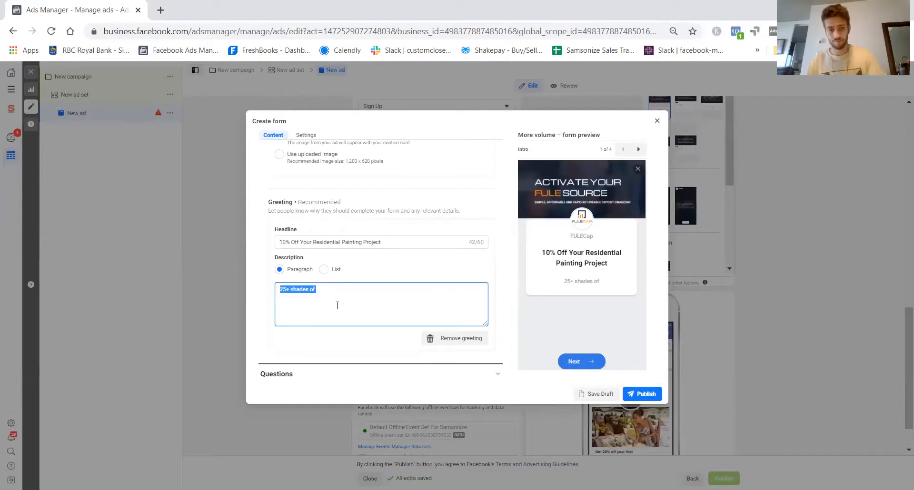
pyautogui.press('BackSpace')
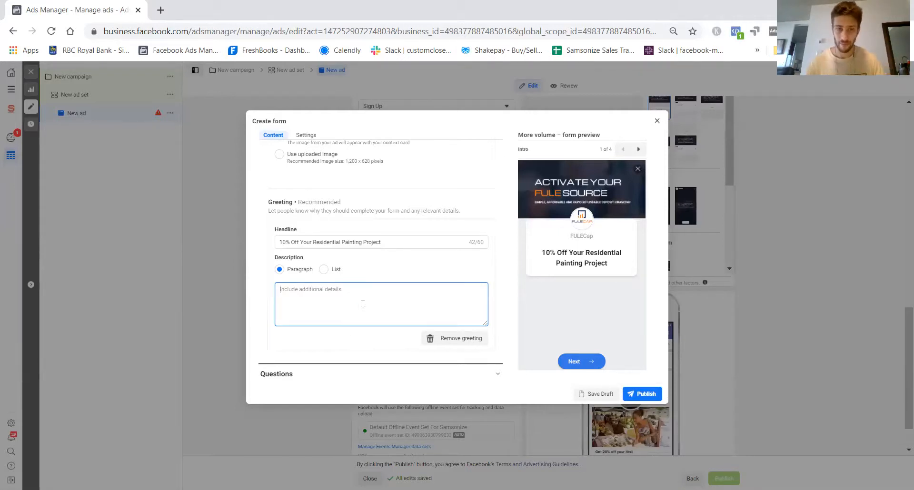
# - Remove the greeting from the form's intro and check the contact information page in the form preview
pyautogui.scroll(-1, 464, 297)
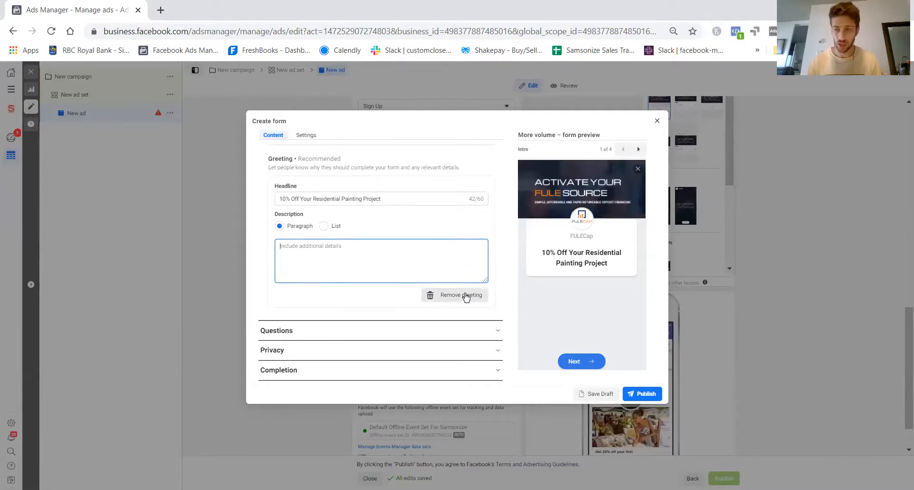
pyautogui.click(466, 296)
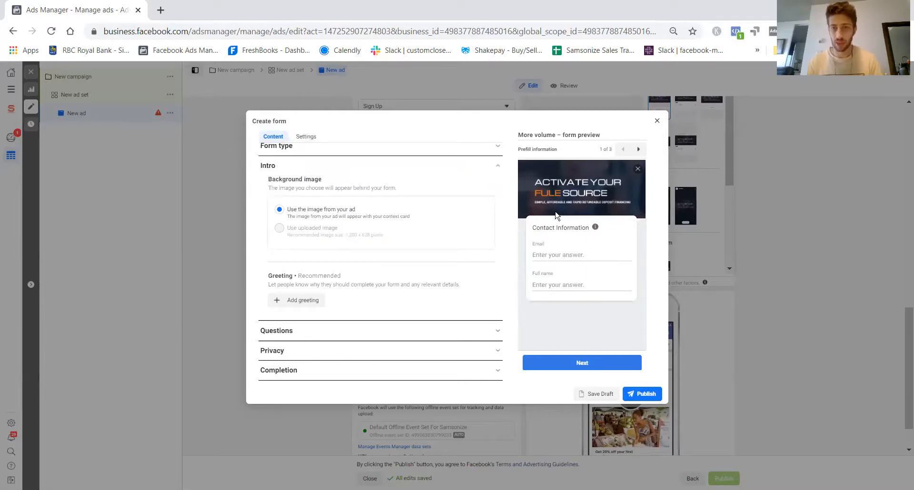
pyautogui.moveTo(532, 228); pyautogui.dragTo(616, 230)
pyautogui.click(607, 242)
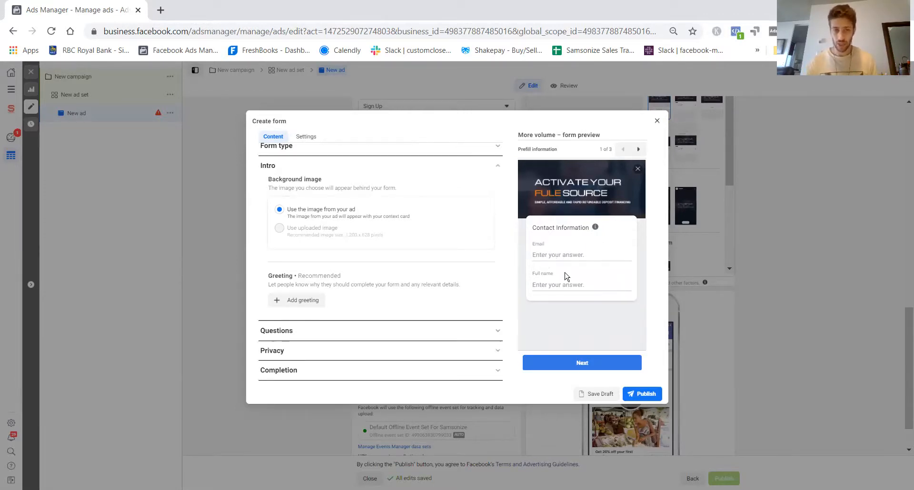
# - Add a Phone number field to the prefill questions and order the fields as Full name, Phone number, Email
pyautogui.click(313, 337)
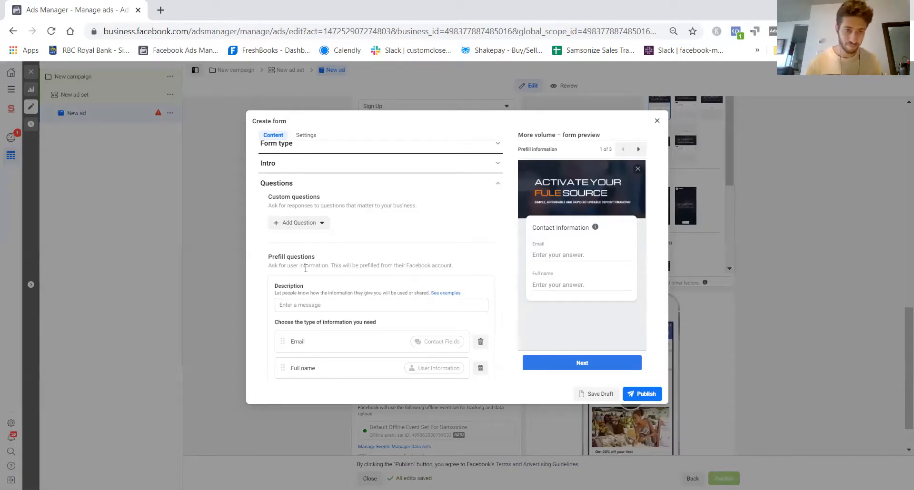
pyautogui.scroll(-2, 306, 262)
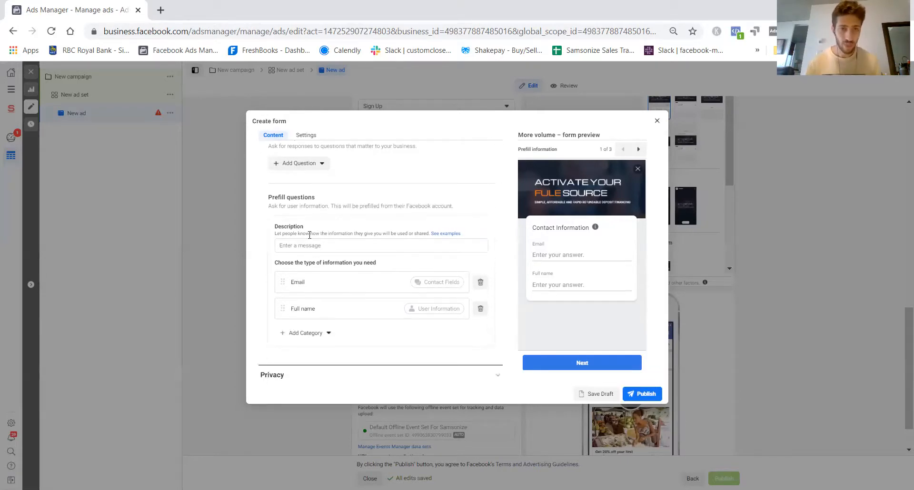
pyautogui.click(308, 335)
pyautogui.moveTo(304, 351)
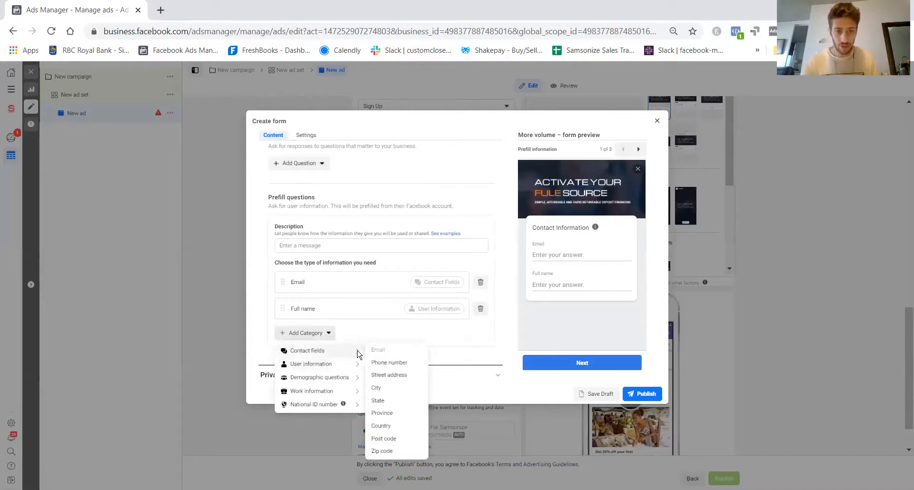
pyautogui.click(395, 363)
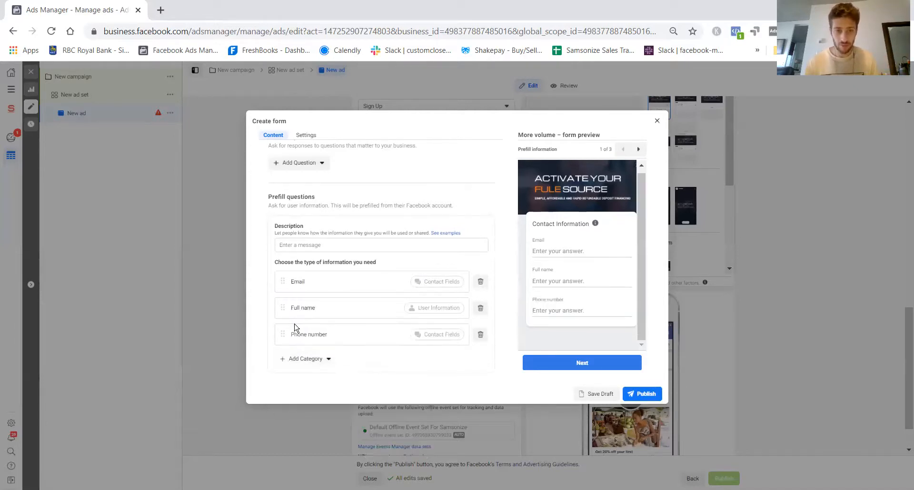
pyautogui.moveTo(281, 335); pyautogui.dragTo(279, 296)
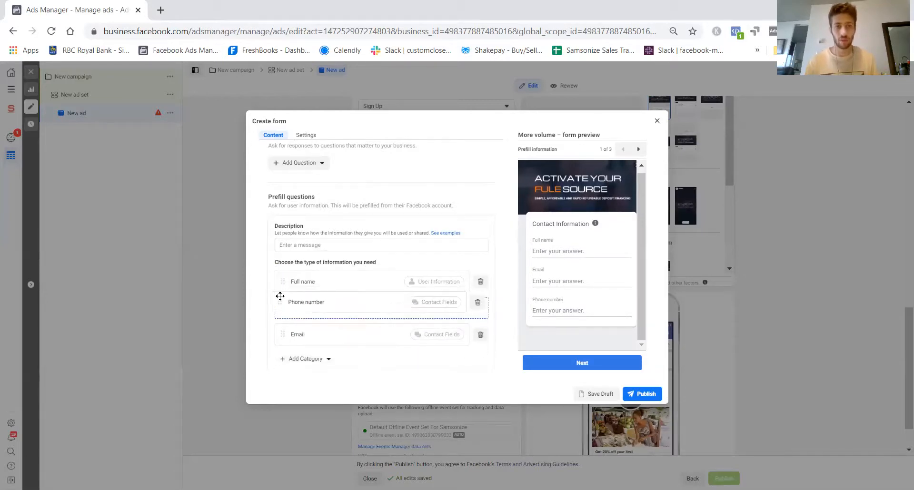
pyautogui.click(299, 361)
pyautogui.moveTo(358, 381)
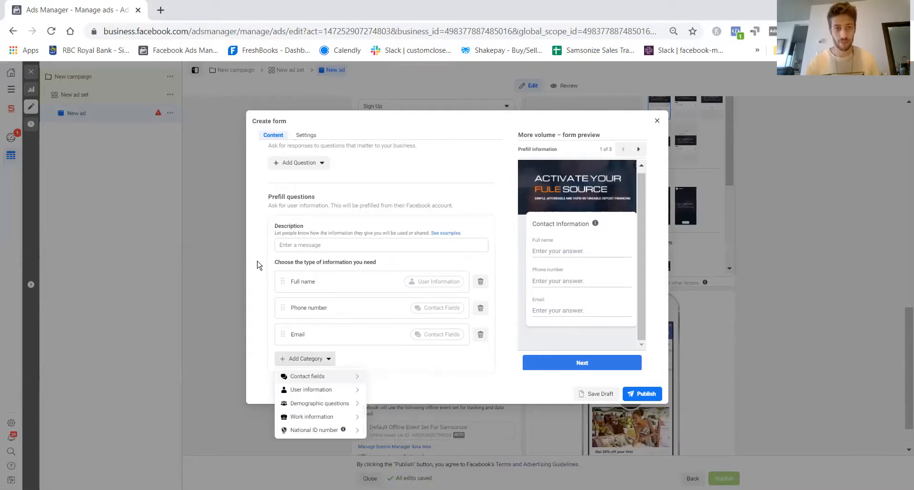
pyautogui.moveTo(259, 265); pyautogui.dragTo(296, 245)
# - Enter "Please fill below and we will contact your for quote within 24 hours." as the description of the prefill questions
pyautogui.click(303, 246)
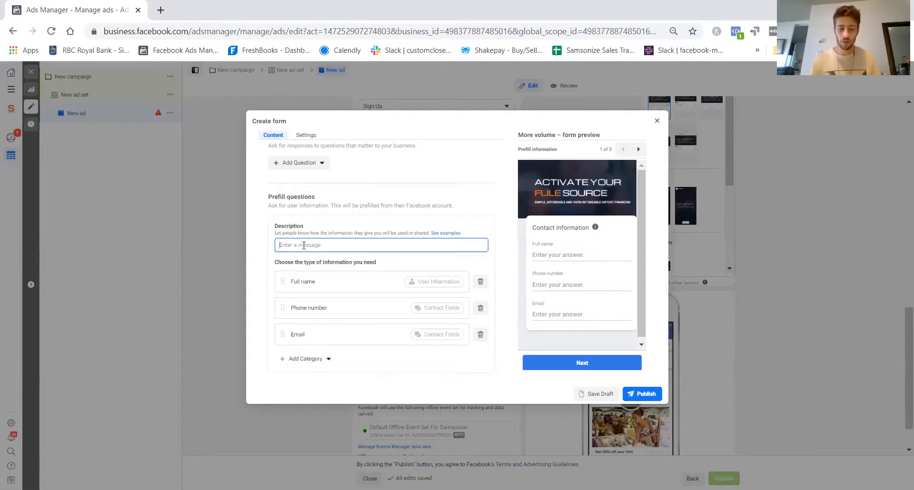
pyautogui.write('PLeas')
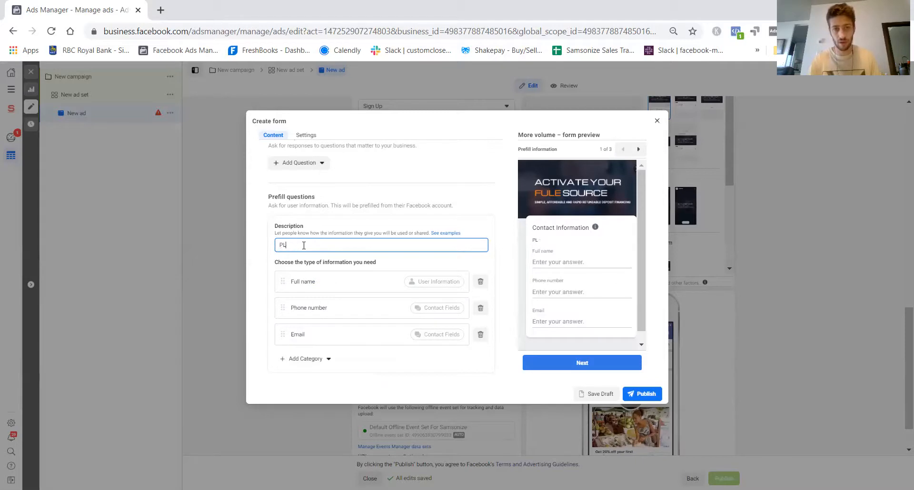
pyautogui.press('BackSpace')
pyautogui.press('BackSpace')
pyautogui.write('Please fi')
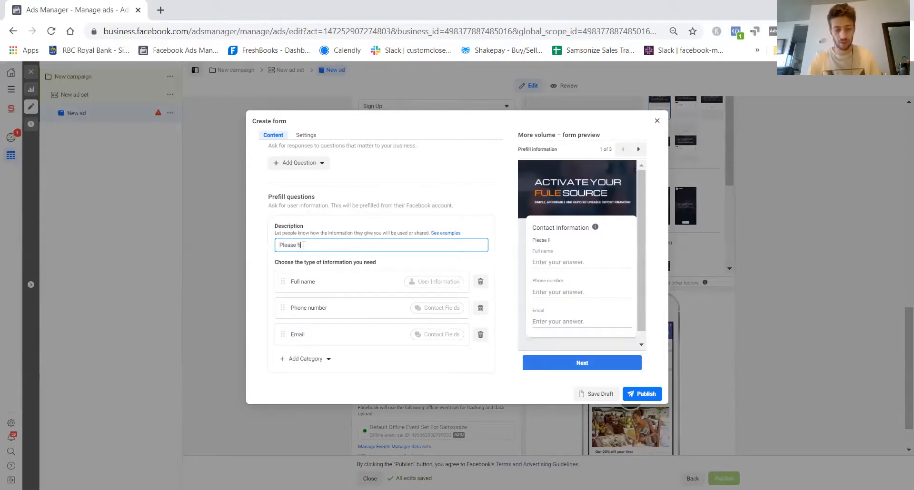
pyautogui.write('ll below and w')
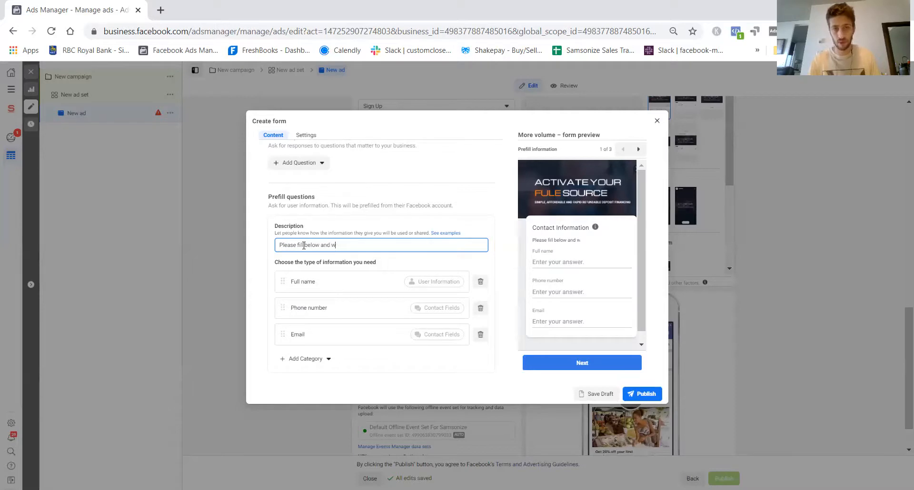
pyautogui.write('e will contac')
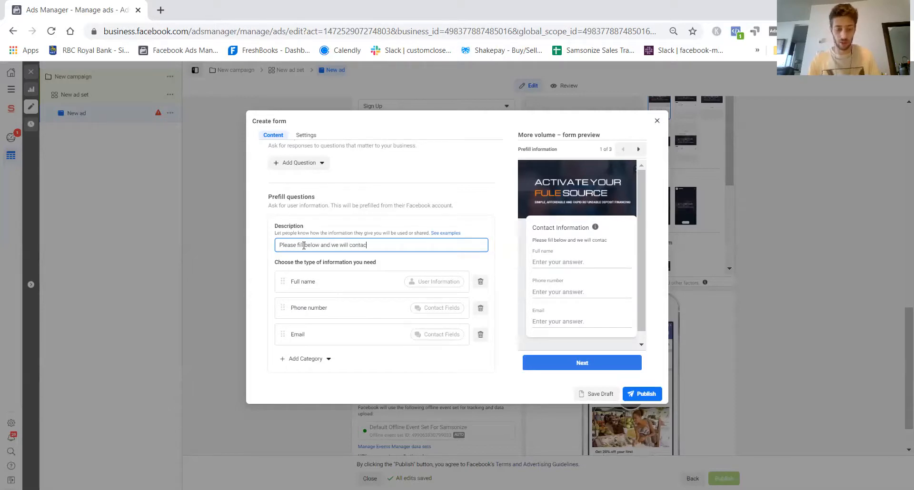
pyautogui.write('t your for quote')
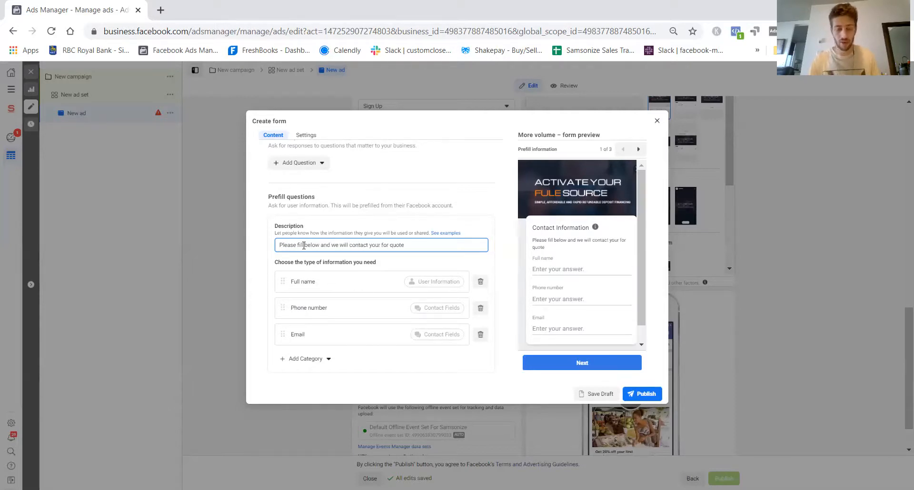
pyautogui.write(' within 24 hours.')
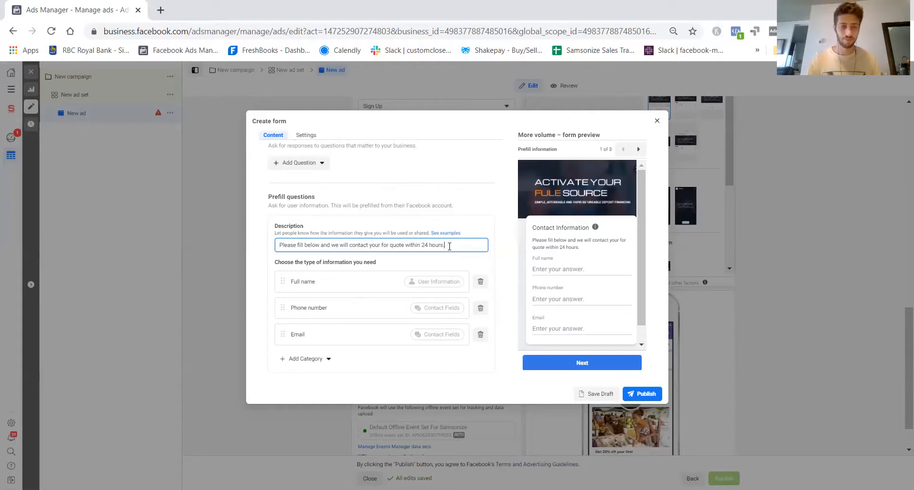
# - Add a multiple choice custom question that reads "Are You the Homeowner?"
pyautogui.scroll(1, 285, 238)
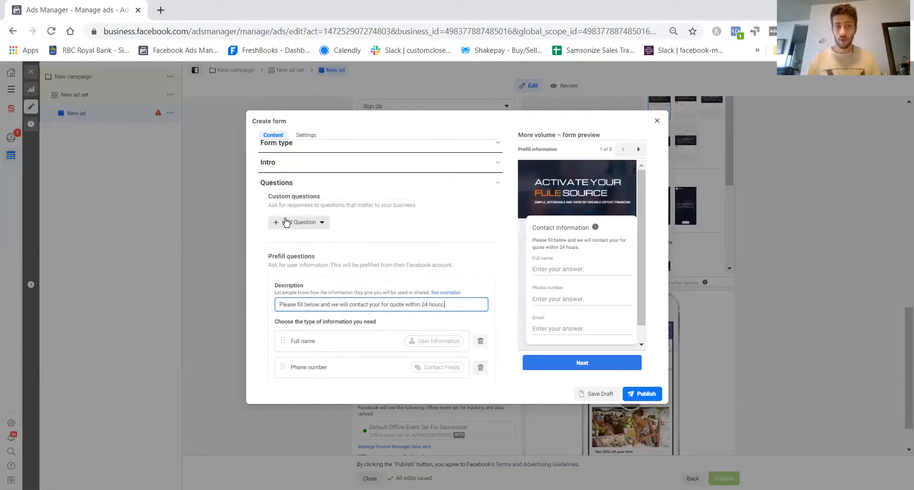
pyautogui.click(286, 222)
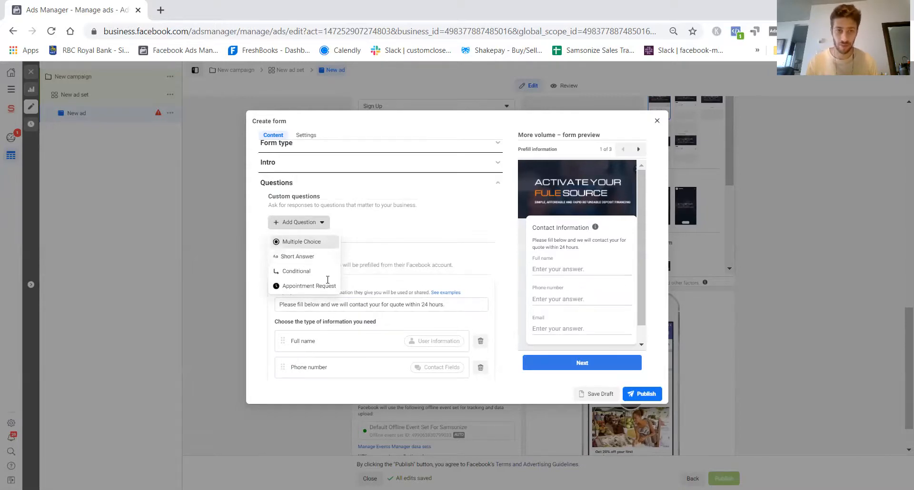
pyautogui.click(305, 241)
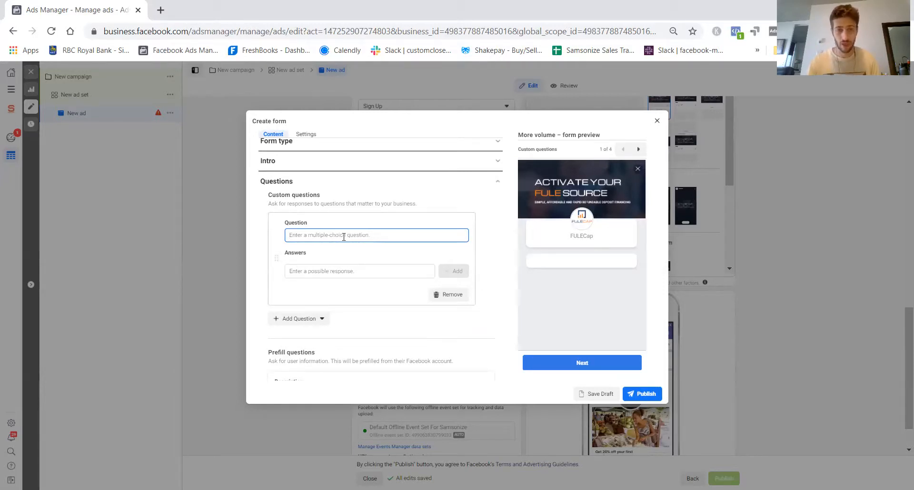
pyautogui.write('Are You the H')
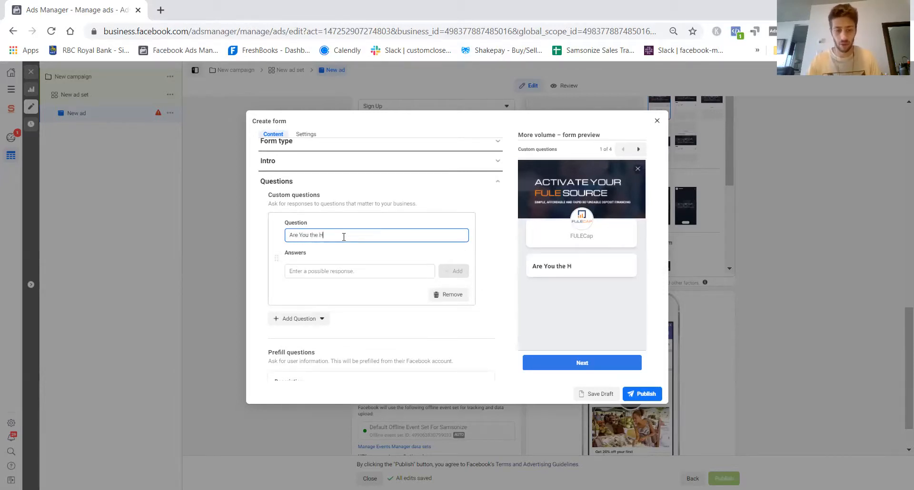
pyautogui.write('ome Owner?')
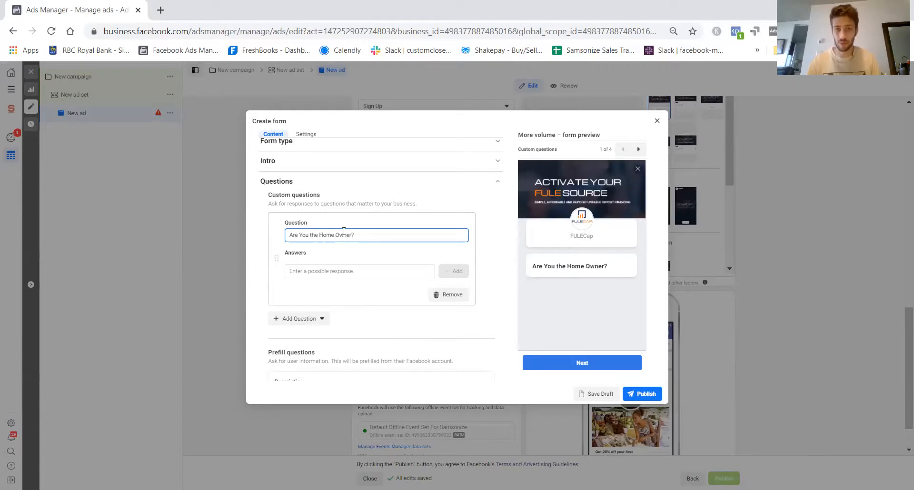
pyautogui.press('BackSpace')
pyautogui.press('BackSpace')
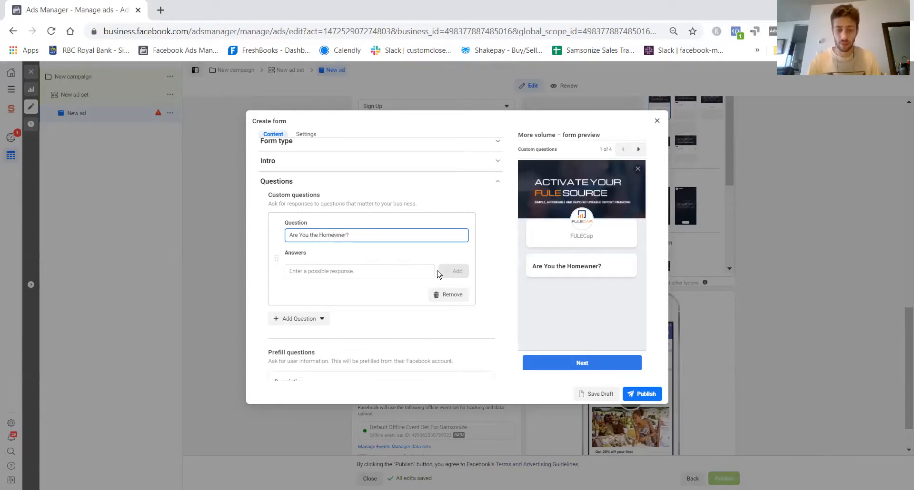
pyautogui.write('o')
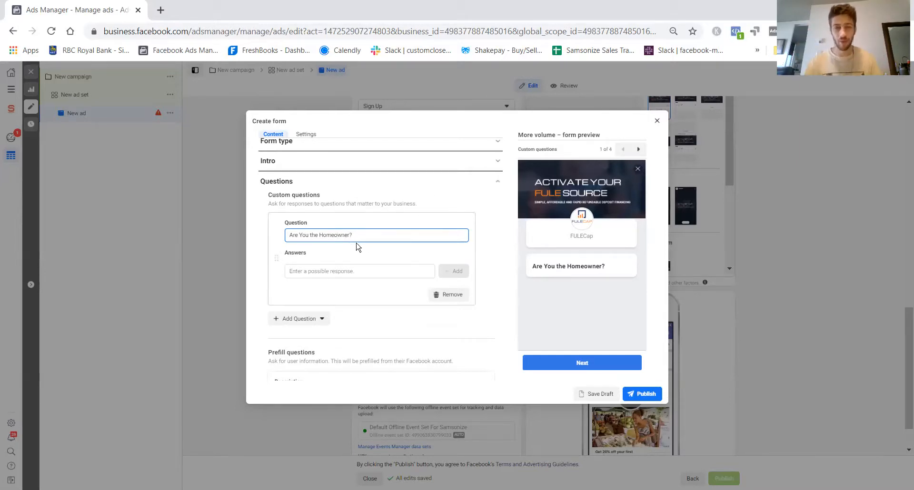
# - Add "Yes" and "No" as the possible answers to the homeowner question
pyautogui.click(332, 271)
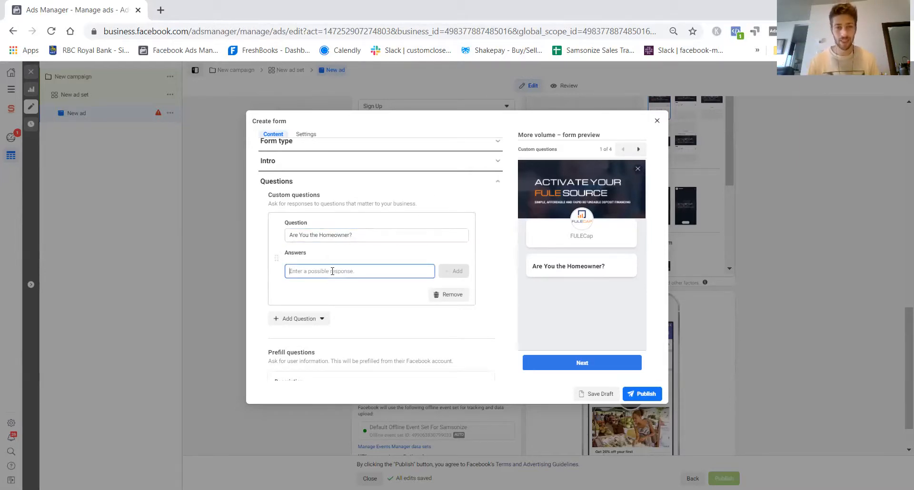
pyautogui.write('Yes')
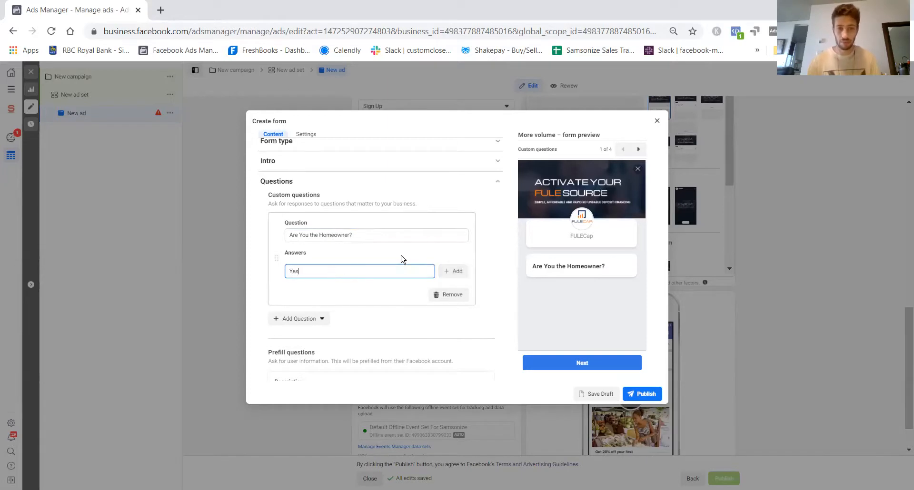
pyautogui.click(446, 273)
pyautogui.click(329, 280)
pyautogui.write('No')
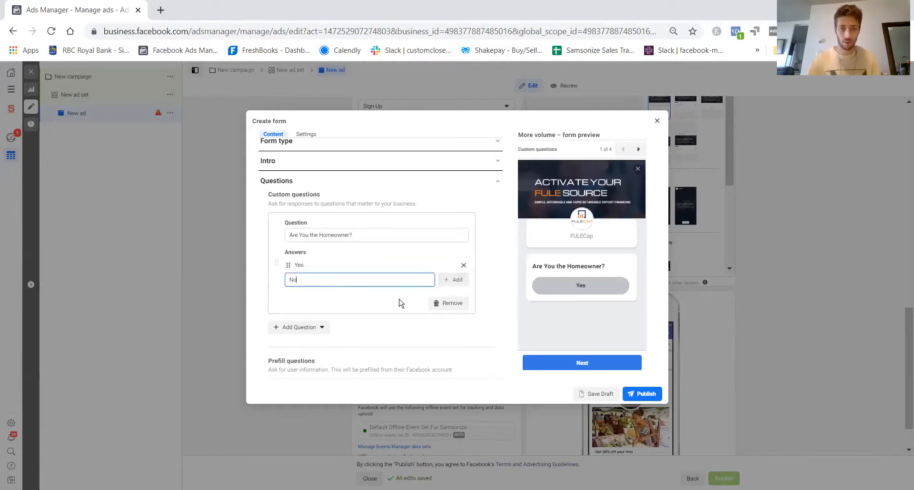
pyautogui.click(453, 280)
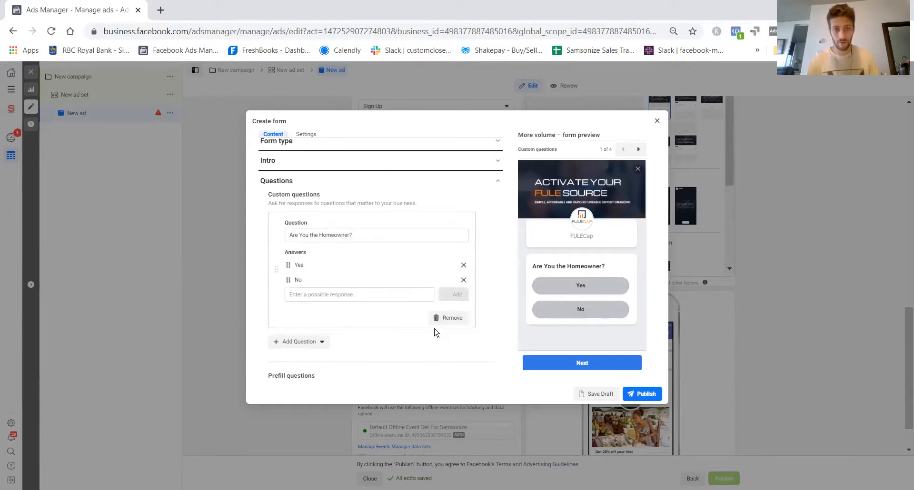
# - Add a second multiple choice custom question that reads "What type of remodel"
pyautogui.click(291, 342)
pyautogui.click(292, 363)
pyautogui.scroll(-1, 312, 304)
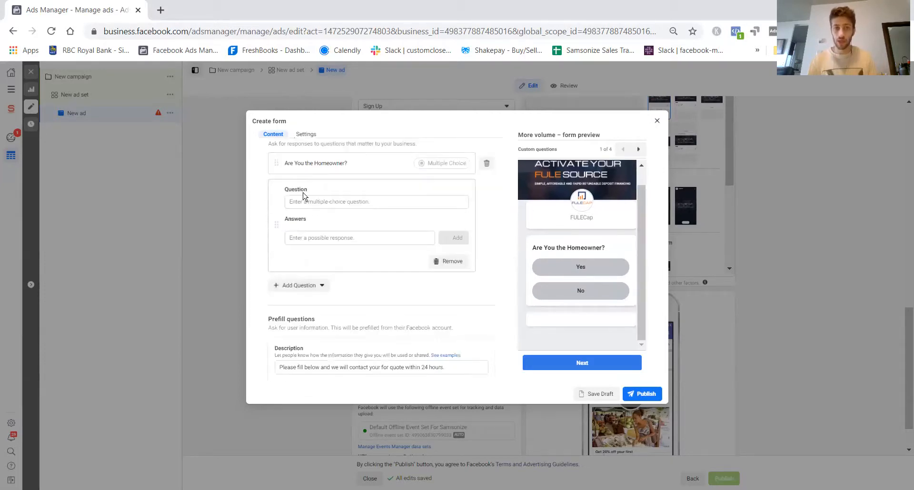
pyautogui.click(305, 202)
pyautogui.write('What t')
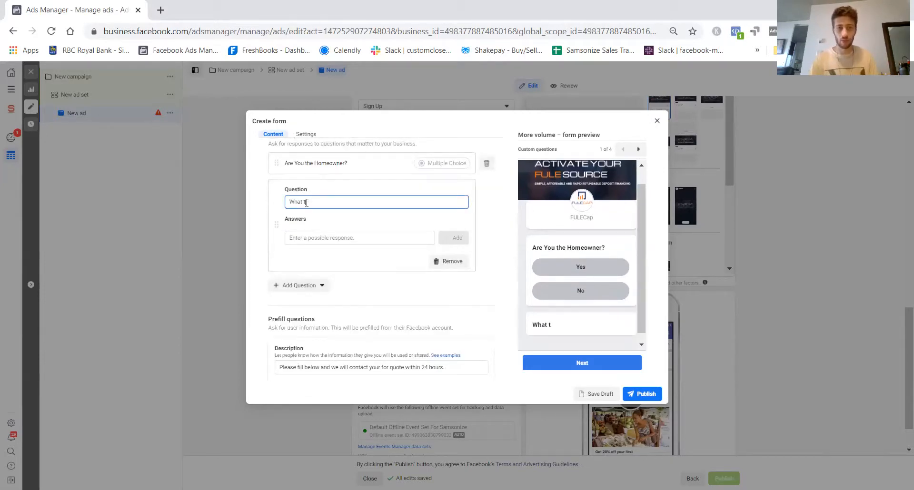
pyautogui.write('ype of remodel')
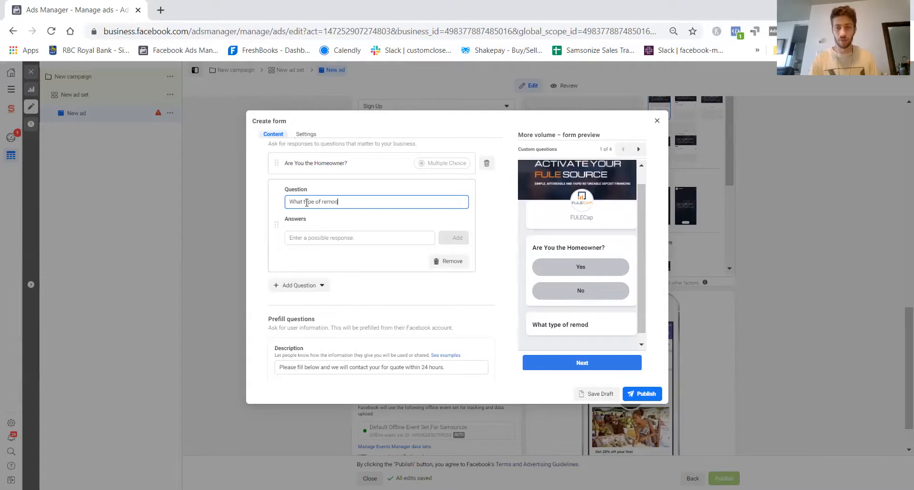
# - Add "Elegant", "Modern" and "Other" as the possible answers to the remodel question
pyautogui.click(331, 237)
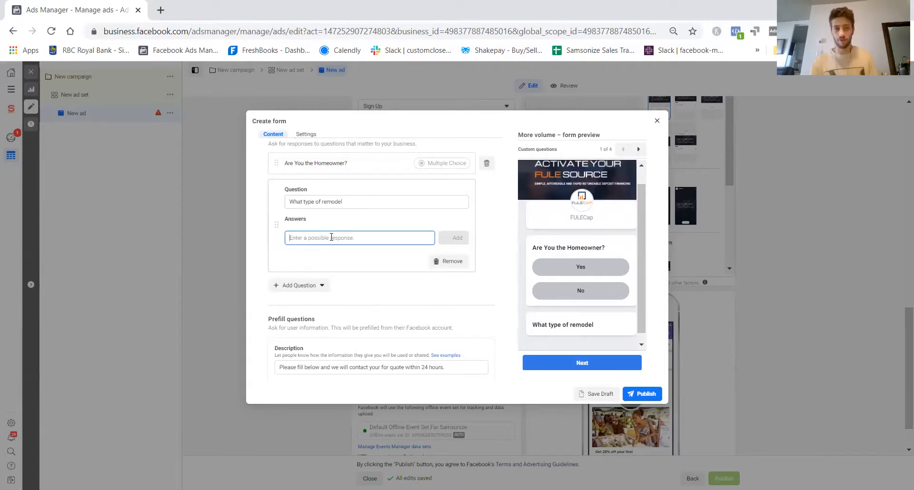
pyautogui.write('Elegant')
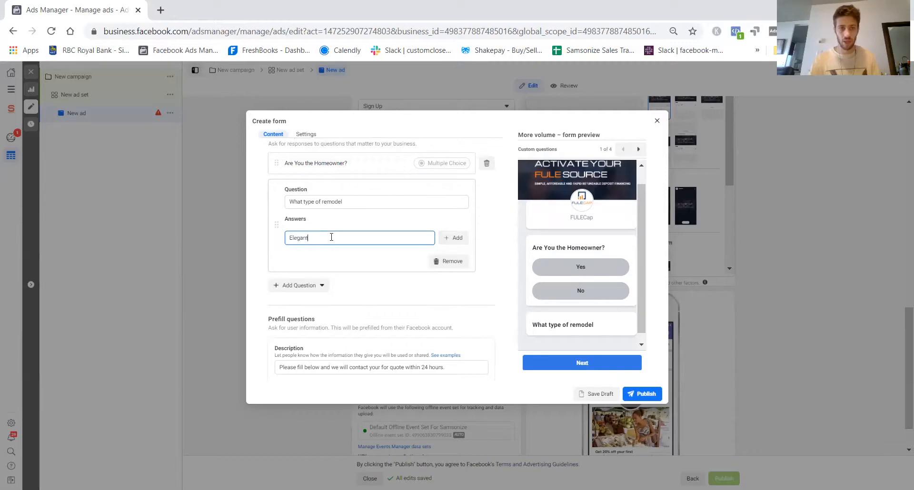
pyautogui.click(456, 237)
pyautogui.click(325, 247)
pyautogui.write('Modern')
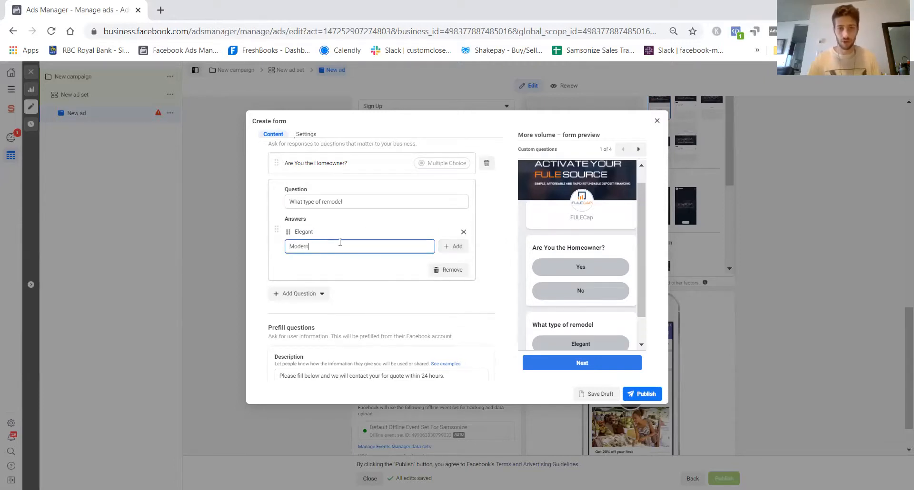
pyautogui.click(452, 246)
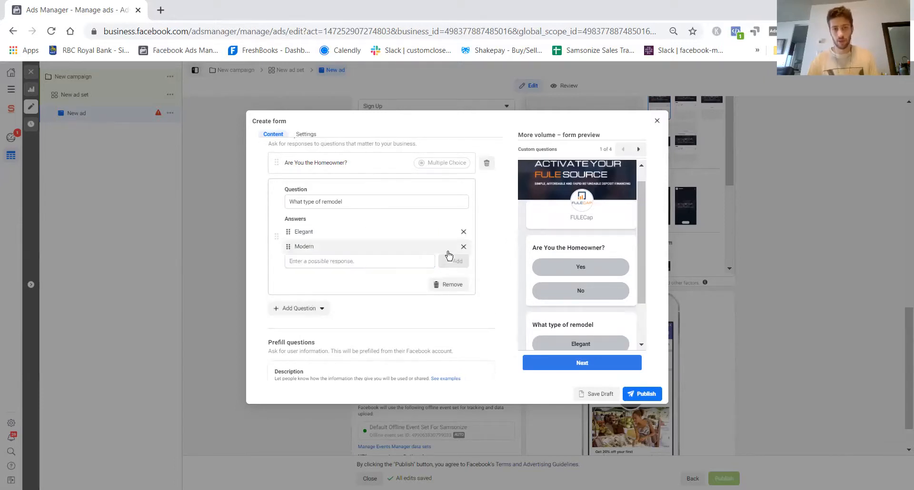
pyautogui.click(373, 261)
pyautogui.write('Other')
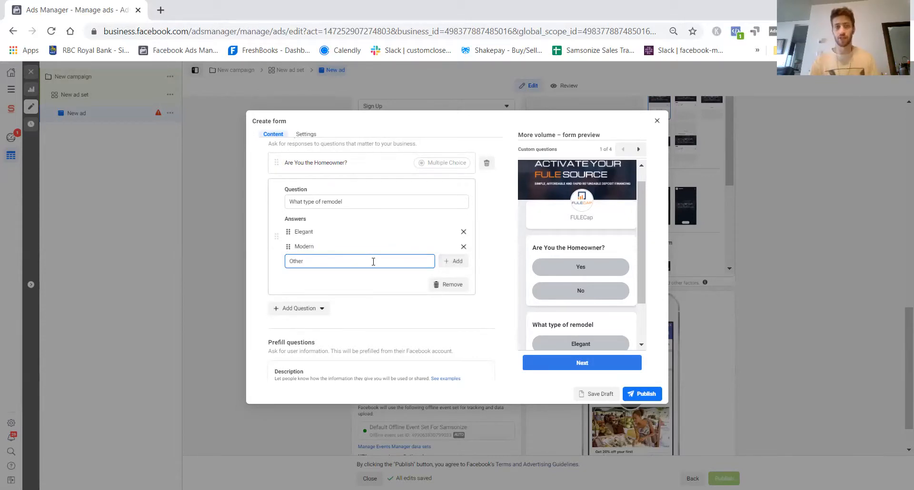
pyautogui.click(445, 263)
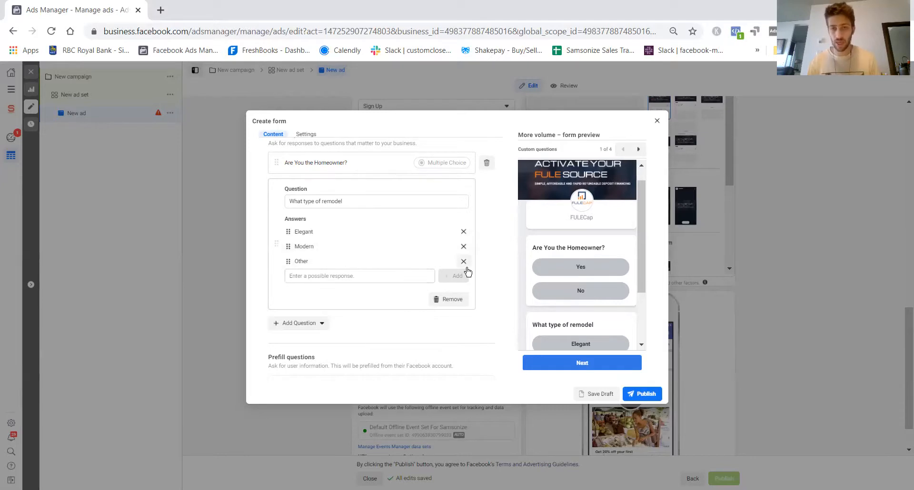
# - Review the custom questions and contact information in the form preview, and examine the privacy policy link requirements
pyautogui.scroll(-1, 402, 292)
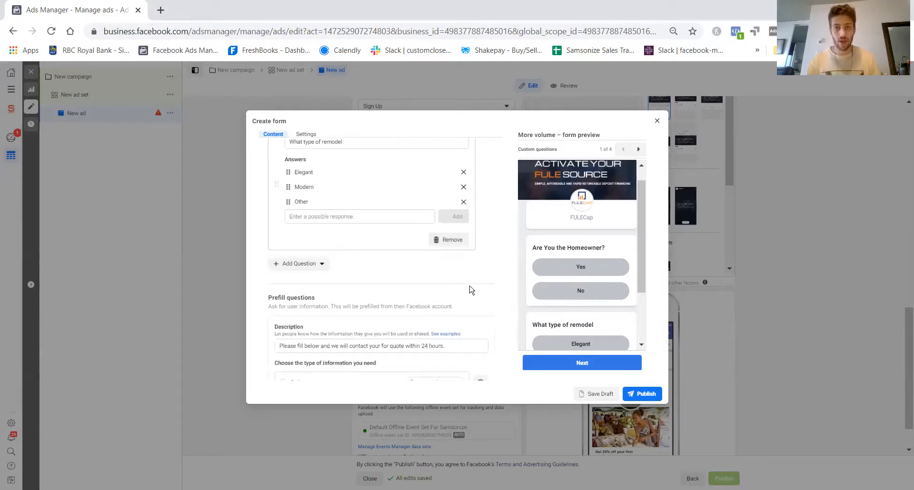
pyautogui.scroll(3, 469, 288)
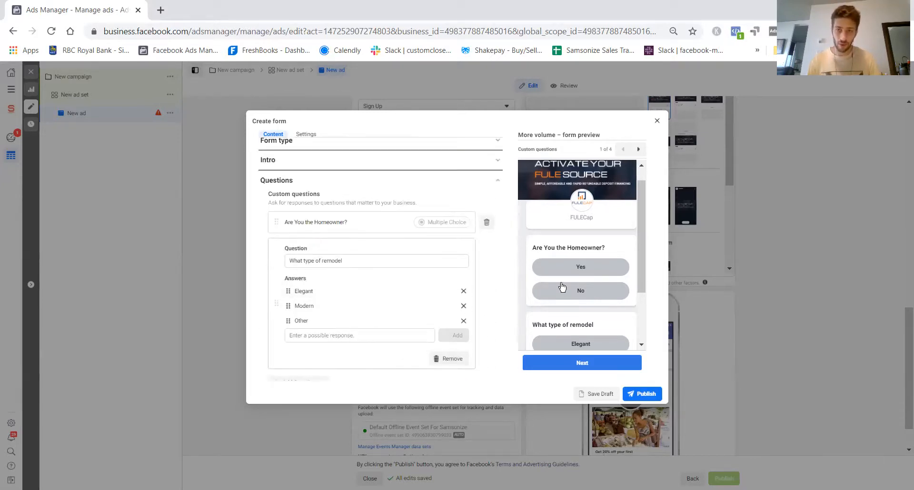
pyautogui.scroll(-1, 594, 256)
pyautogui.scroll(-2, 593, 255)
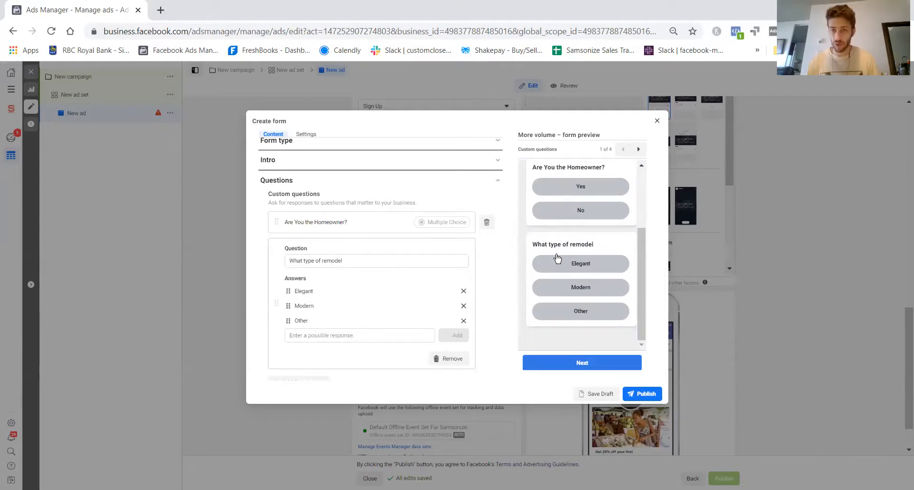
pyautogui.scroll(-5, 455, 334)
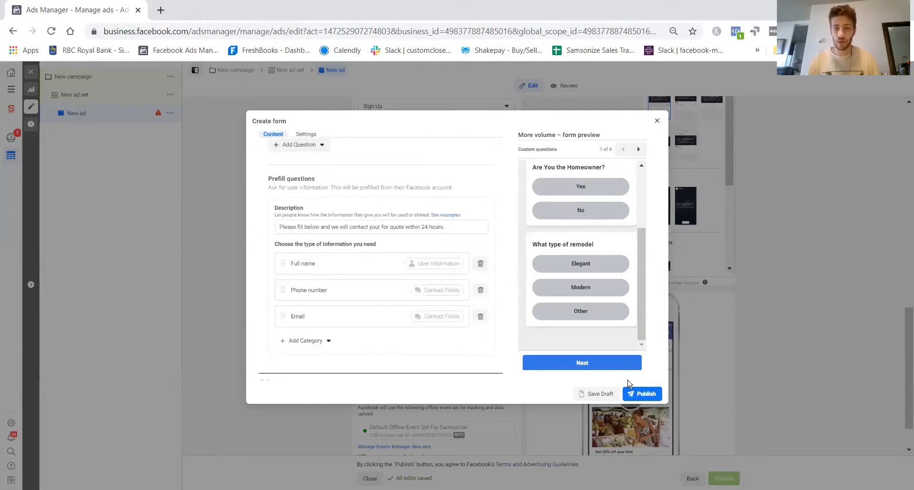
pyautogui.click(305, 227)
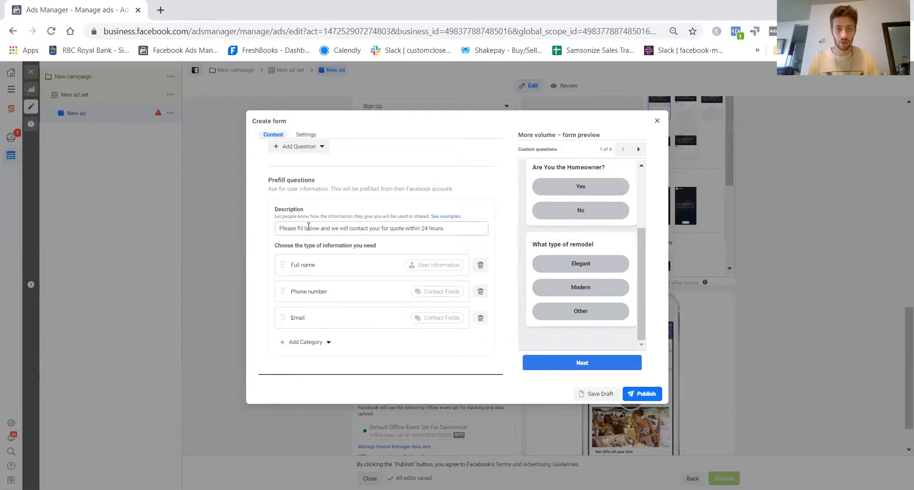
pyautogui.scroll(-1, 567, 195)
pyautogui.scroll(-1, 347, 351)
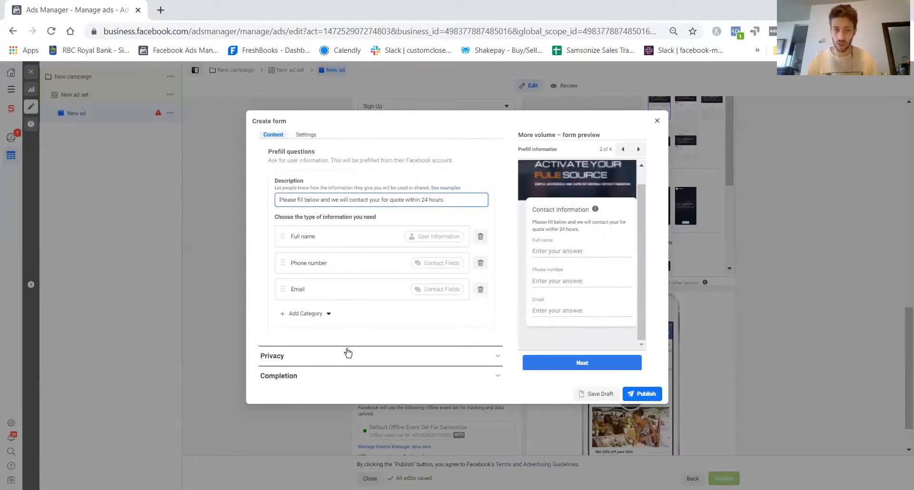
pyautogui.click(337, 351)
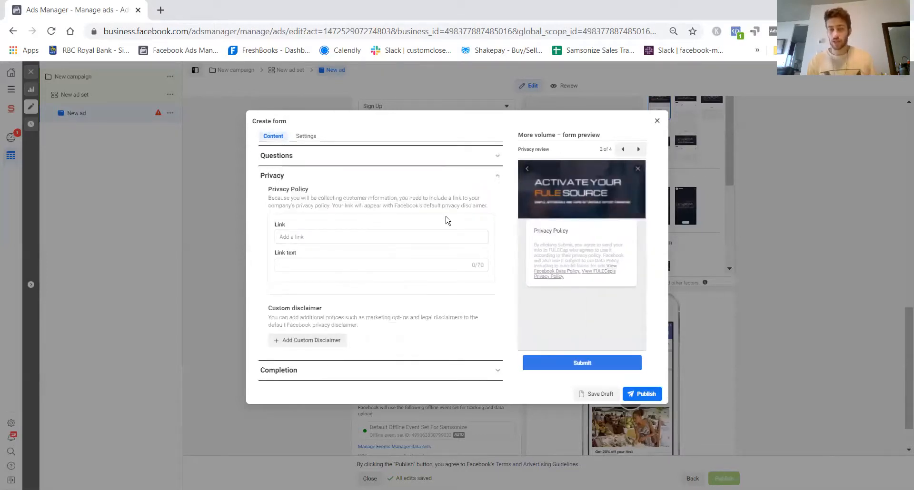
pyautogui.click(311, 238)
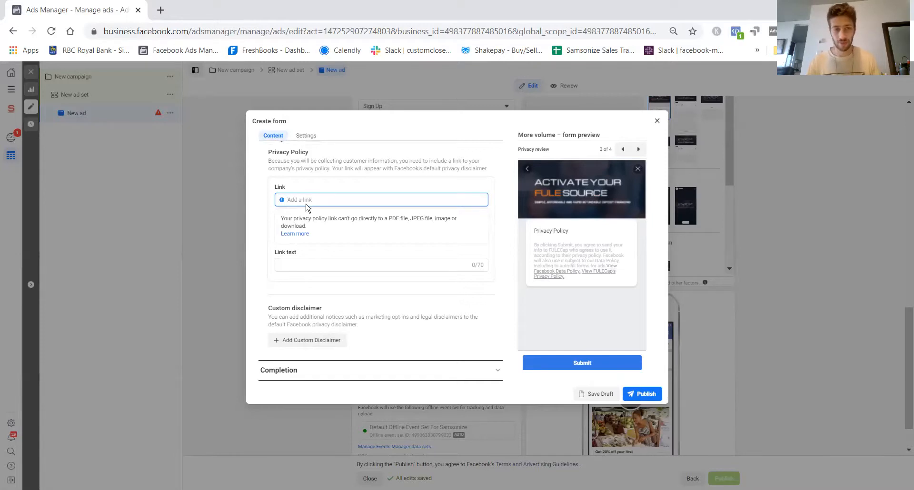
# - Replace the description of the completion message for leads with "See our previous painting projects below!"
pyautogui.click(342, 372)
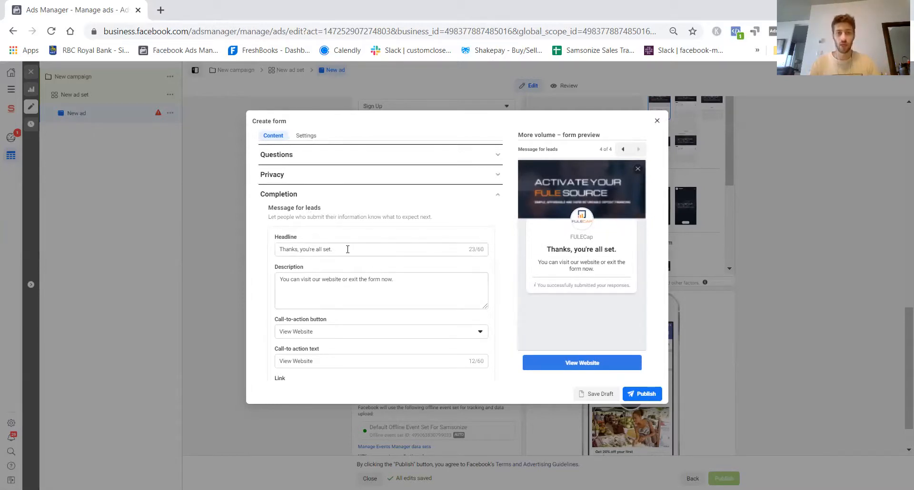
pyautogui.moveTo(347, 249); pyautogui.dragTo(221, 249)
pyautogui.click(375, 252)
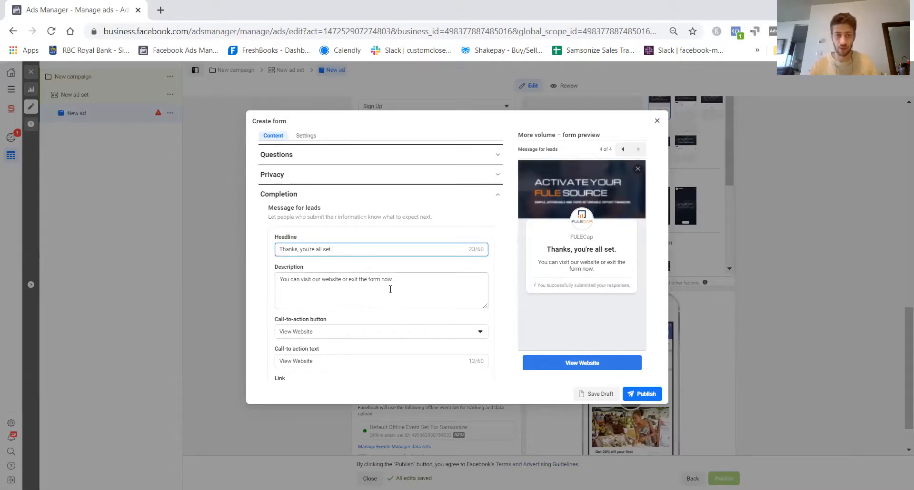
pyautogui.moveTo(411, 277); pyautogui.dragTo(159, 282)
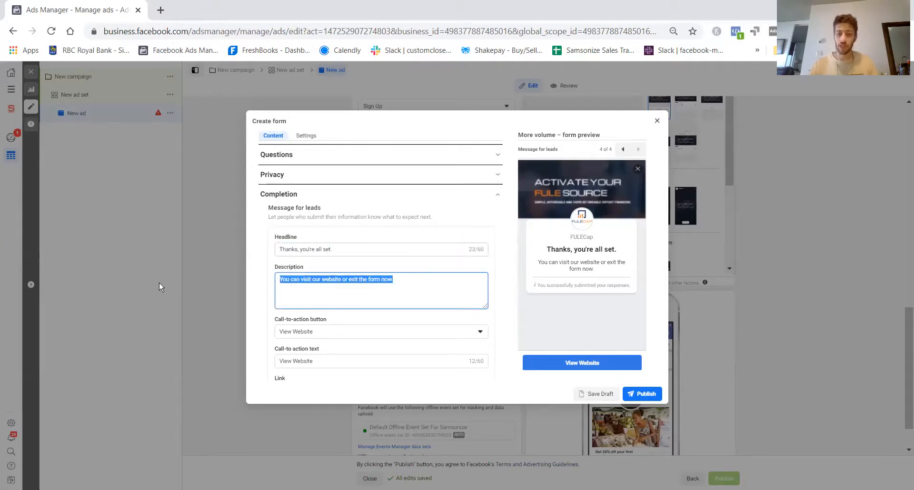
pyautogui.press('BackSpace')
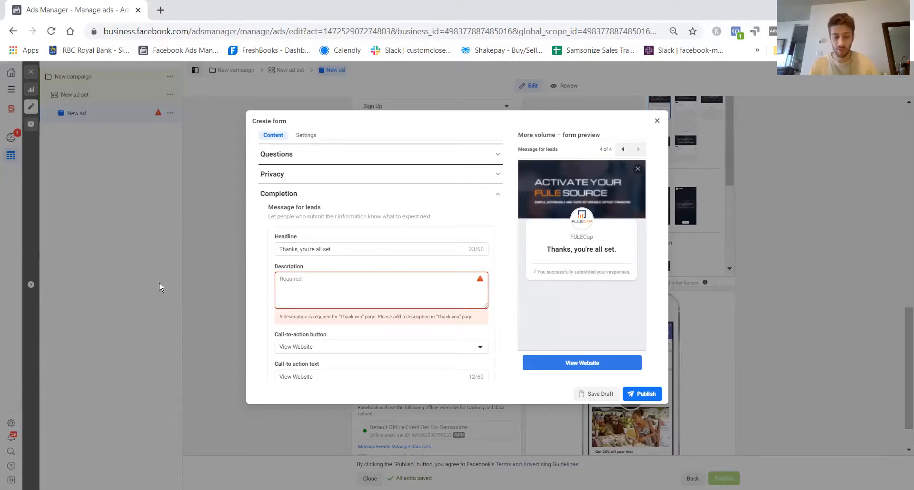
pyautogui.write('See our previous')
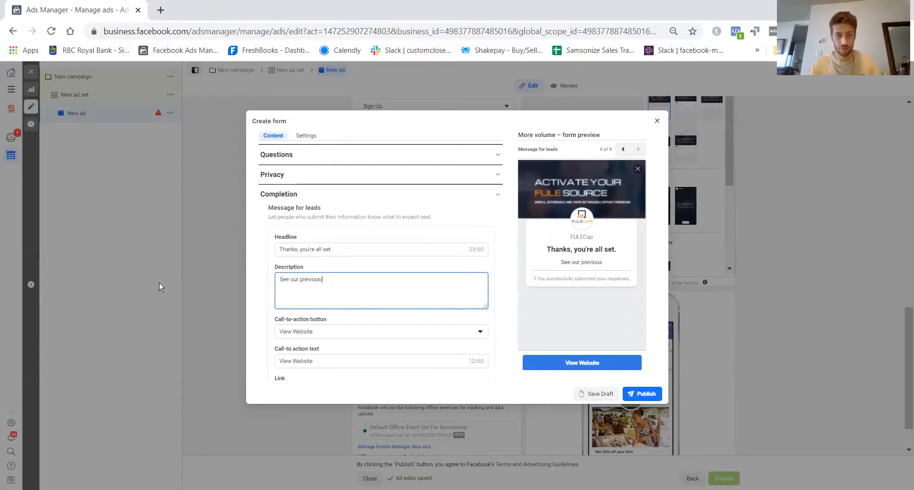
pyautogui.write(' painting projects')
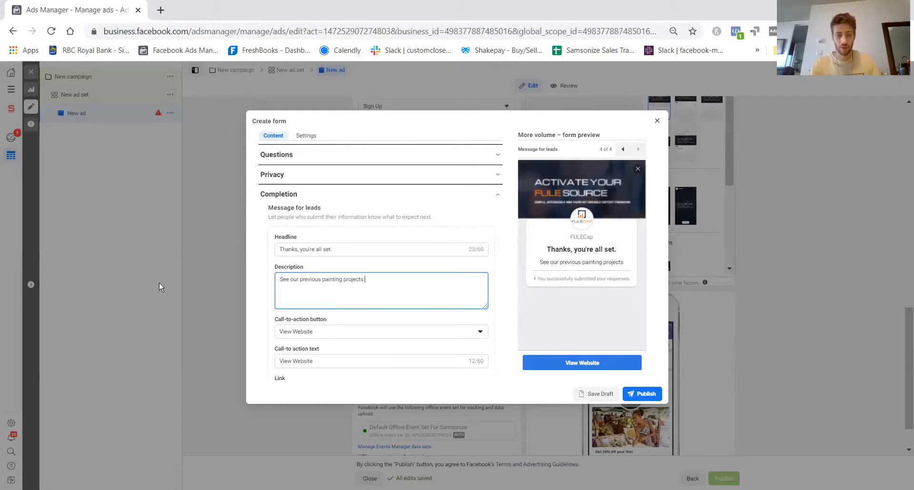
pyautogui.write(' below!')
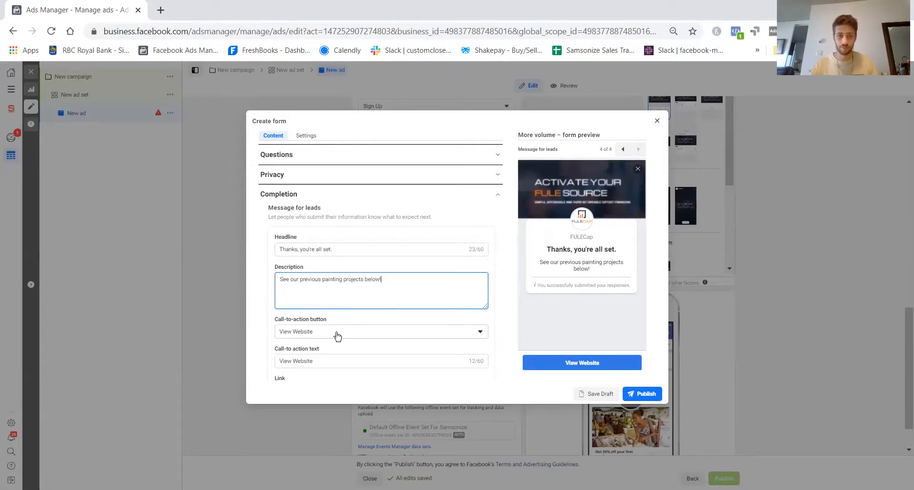
# - Keep View Website as the completion call-to-action and set its text to "View ABC Painting's website"
pyautogui.scroll(-1, 343, 338)
pyautogui.scroll(3, 356, 293)
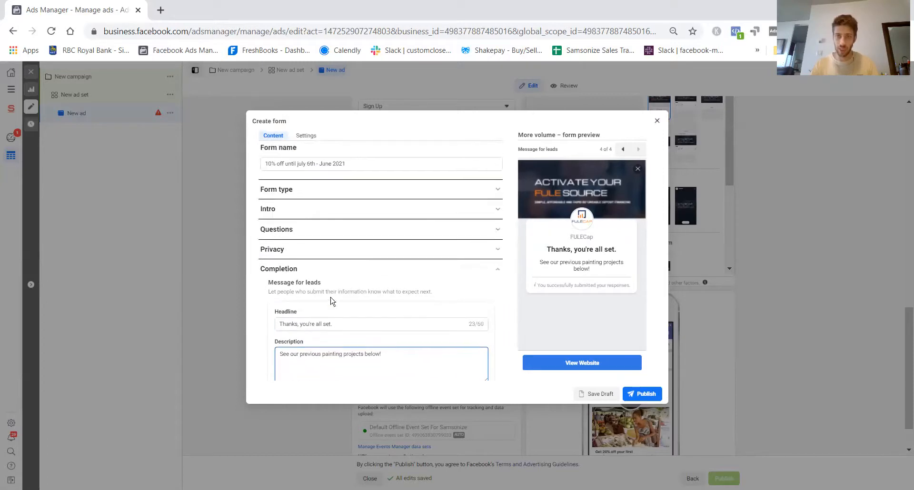
pyautogui.scroll(-3, 366, 291)
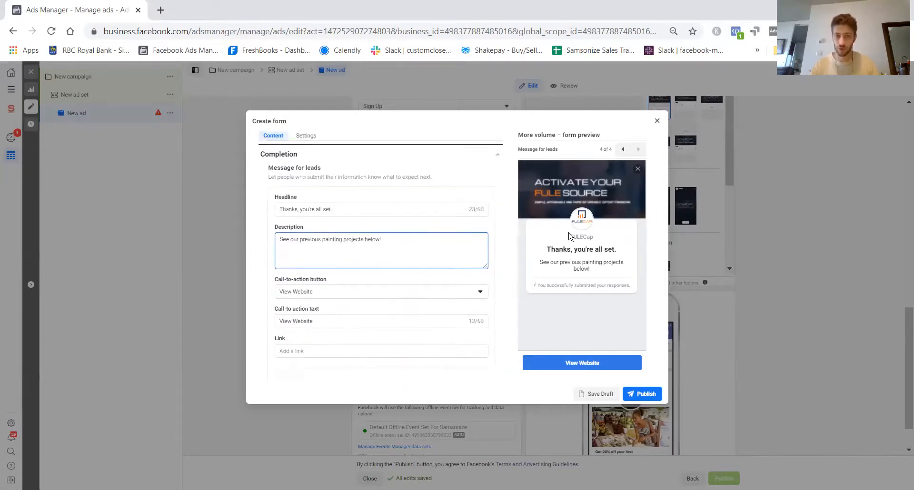
pyautogui.click(325, 290)
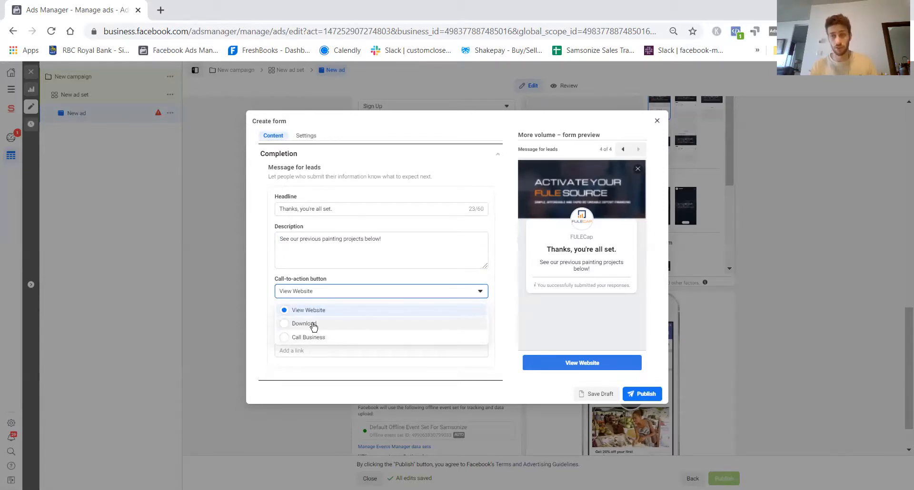
pyautogui.click(333, 296)
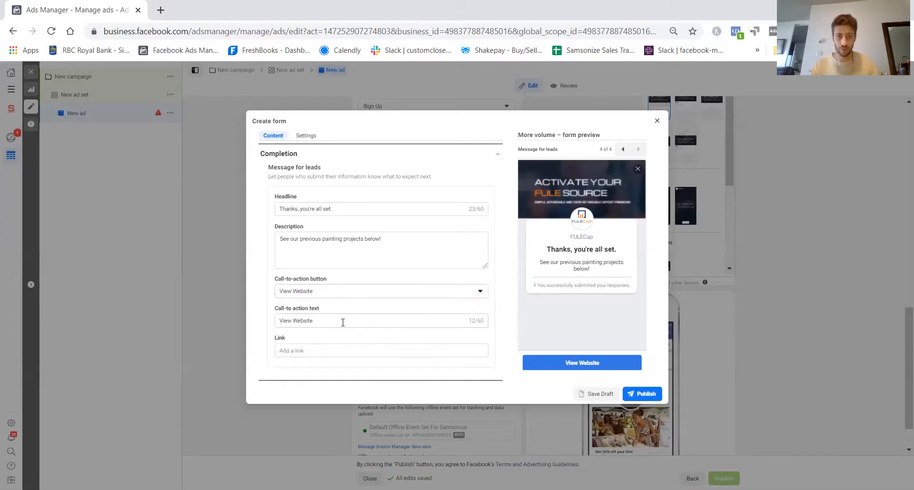
pyautogui.tripleClick(342, 323)
pyautogui.write('View')
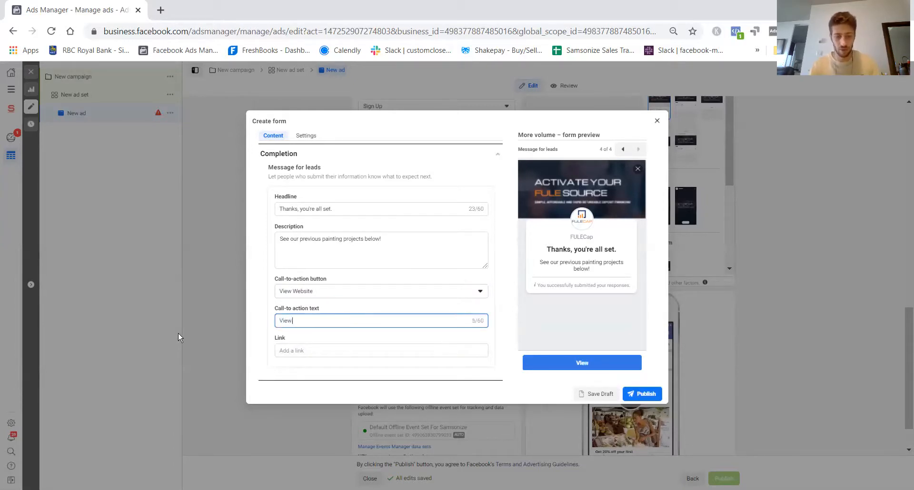
pyautogui.write(' ABC Paint')
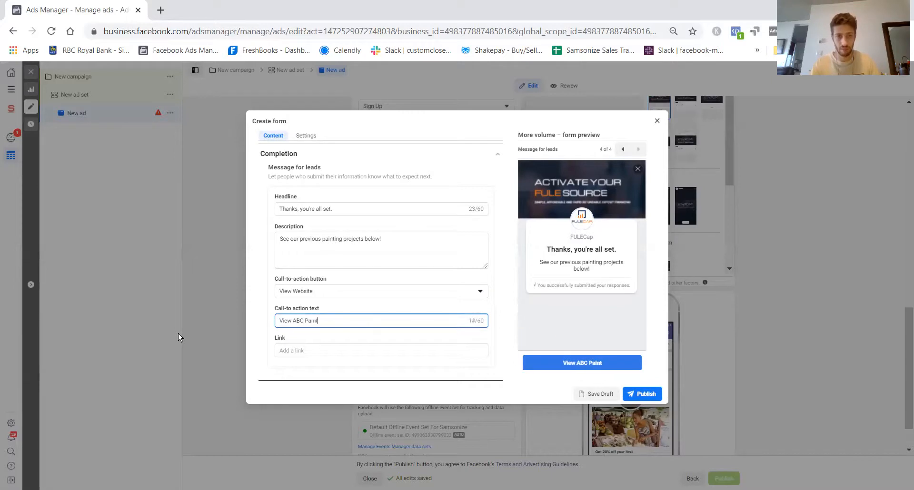
pyautogui.write("ing's website")
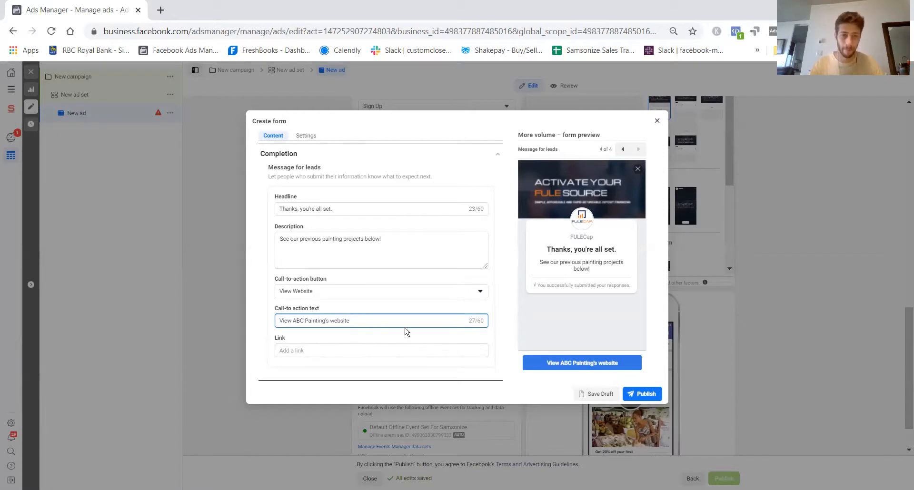
# - Examine the completion link field and the form's language and sharing settings, and return to the form content
pyautogui.click(336, 351)
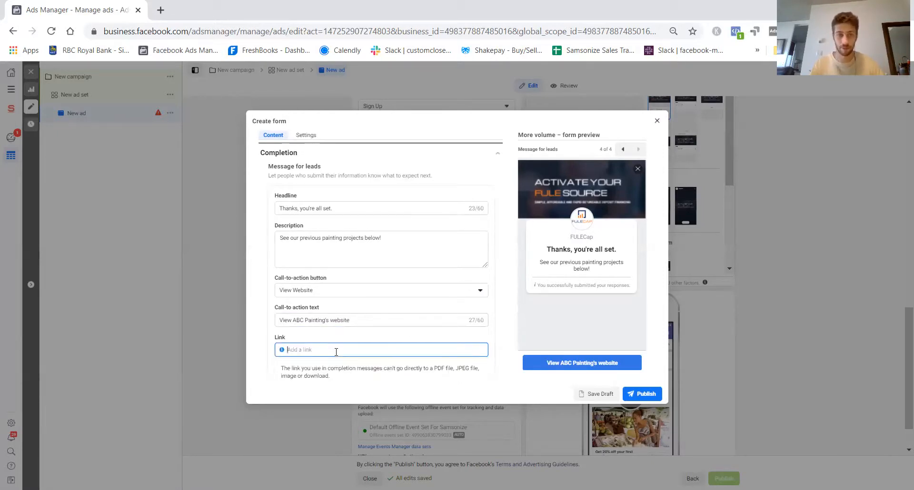
pyautogui.scroll(3, 376, 297)
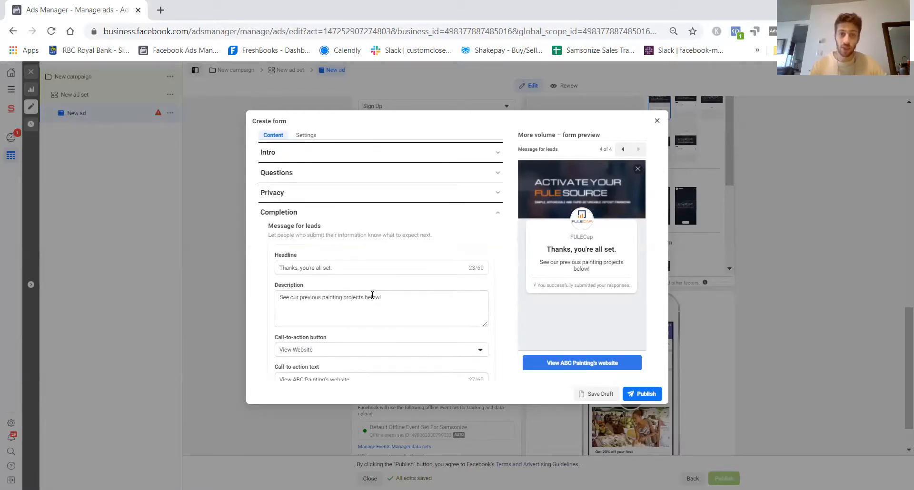
pyautogui.click(308, 137)
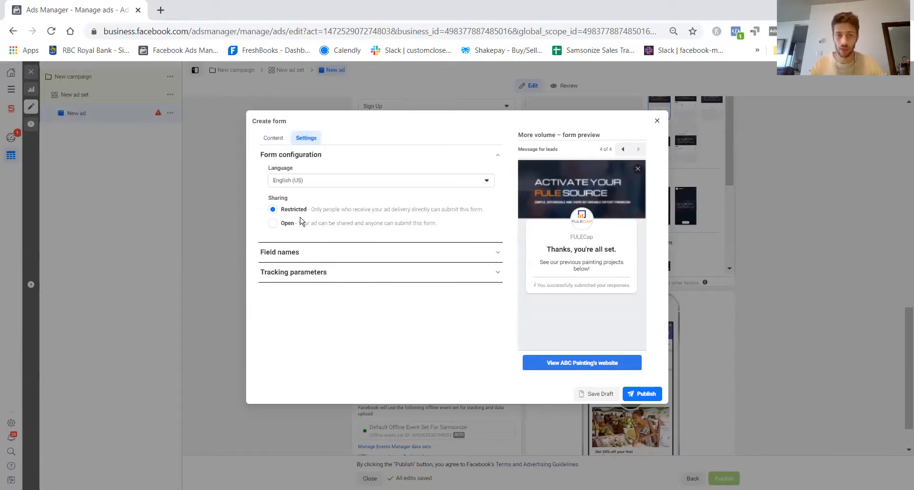
pyautogui.click(278, 144)
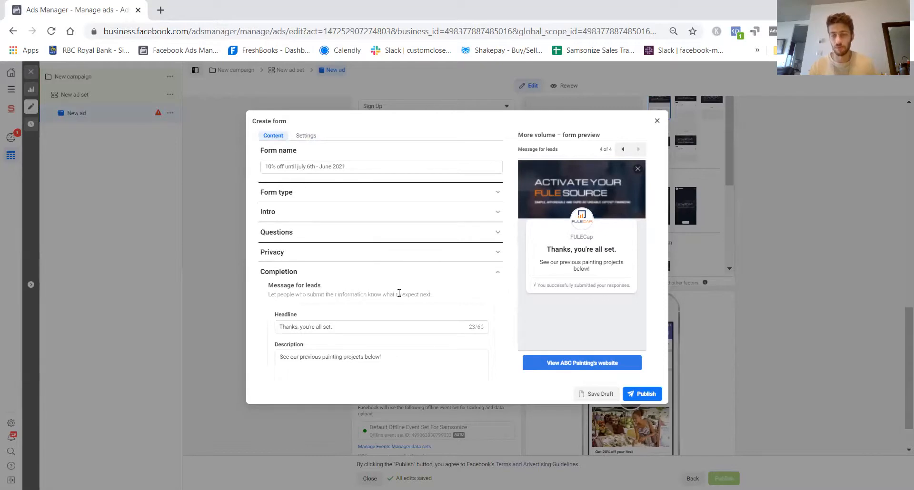
# - Review the instant form's section list, form name and completion message settings, keeping the form open for editing
pyautogui.scroll(-3, 400, 292)
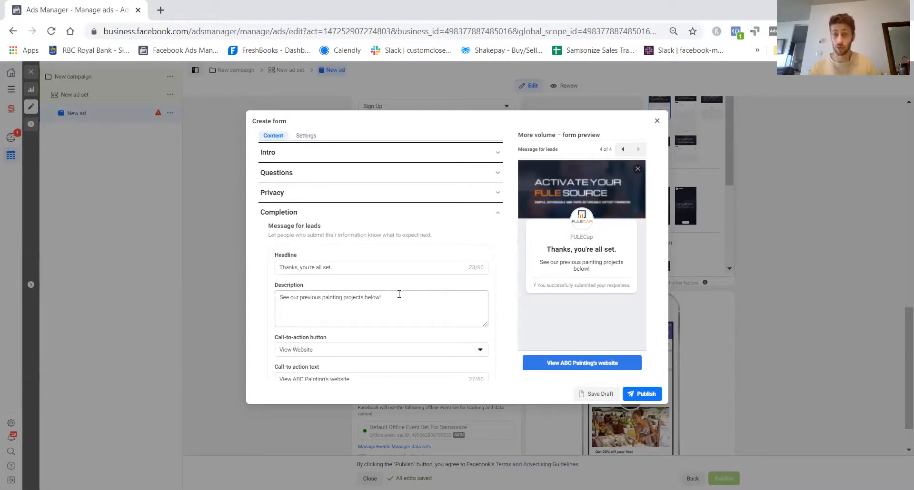
pyautogui.scroll(2, 328, 198)
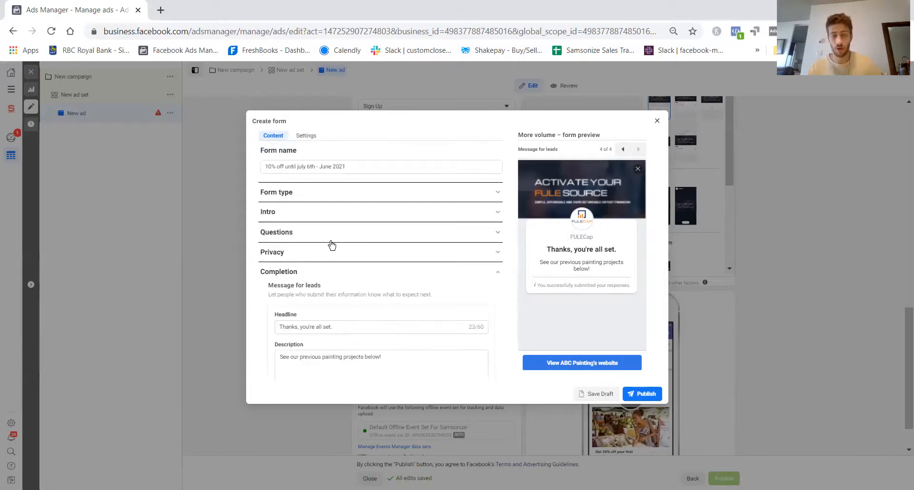
pyautogui.scroll(-1, 328, 266)
pyautogui.scroll(-1, 334, 319)
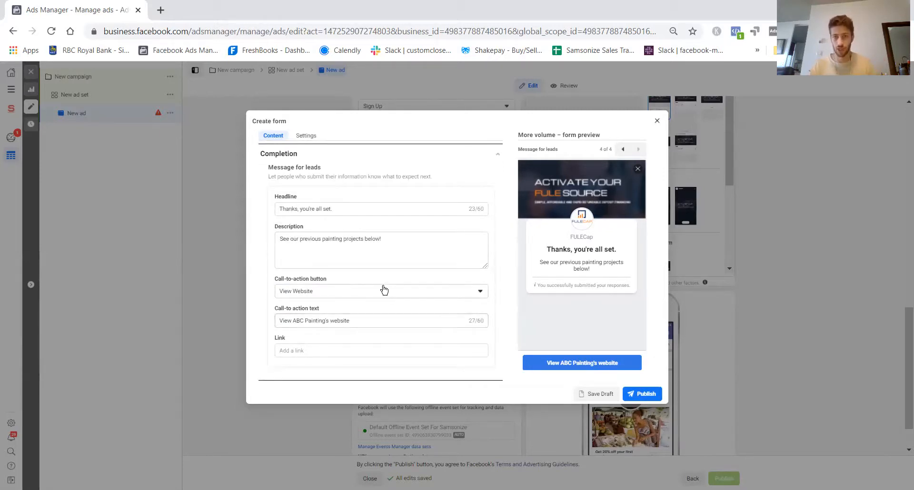
pyautogui.scroll(2, 336, 220)
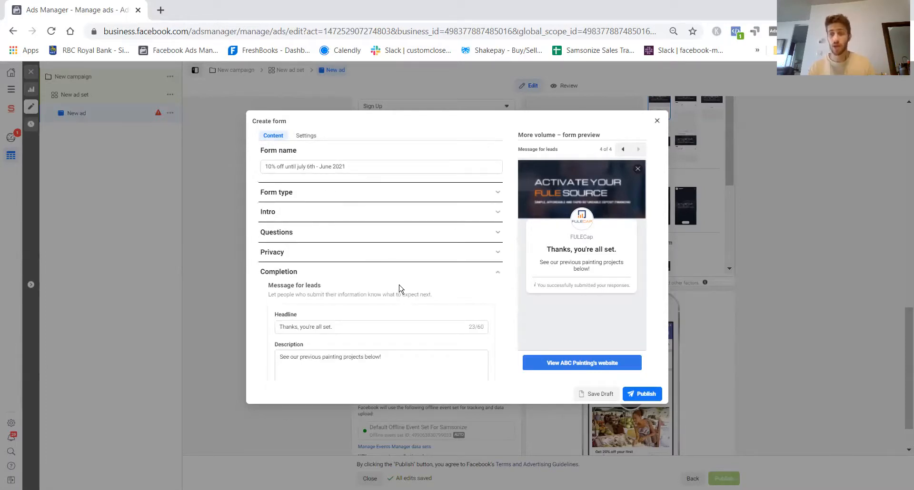
pyautogui.scroll(-1, 425, 289)
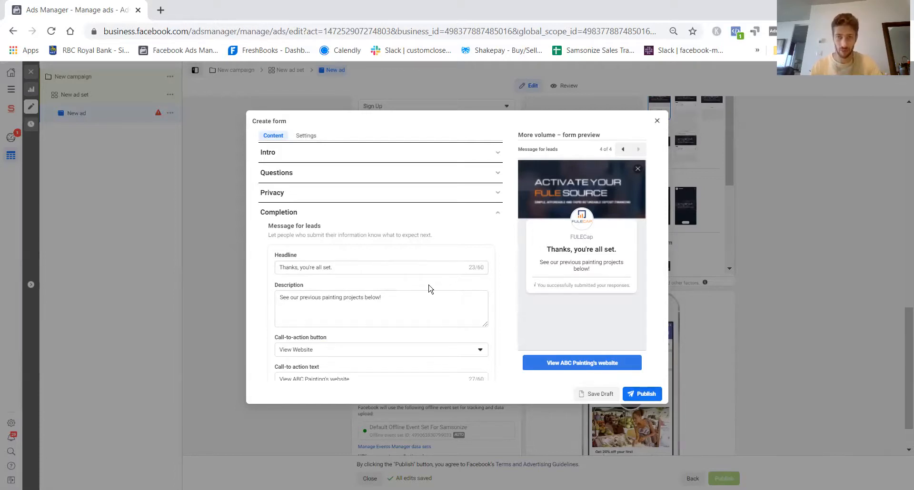
pyautogui.scroll(2, 373, 198)
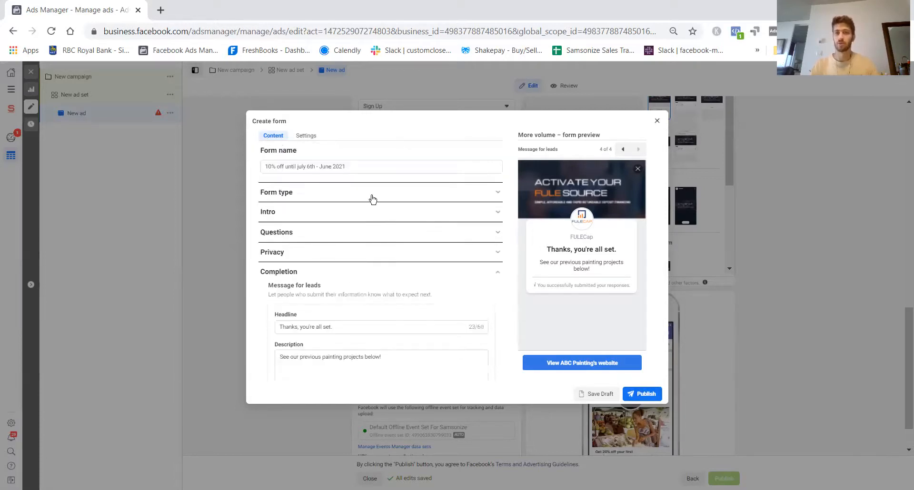
pyautogui.scroll(-3, 400, 239)
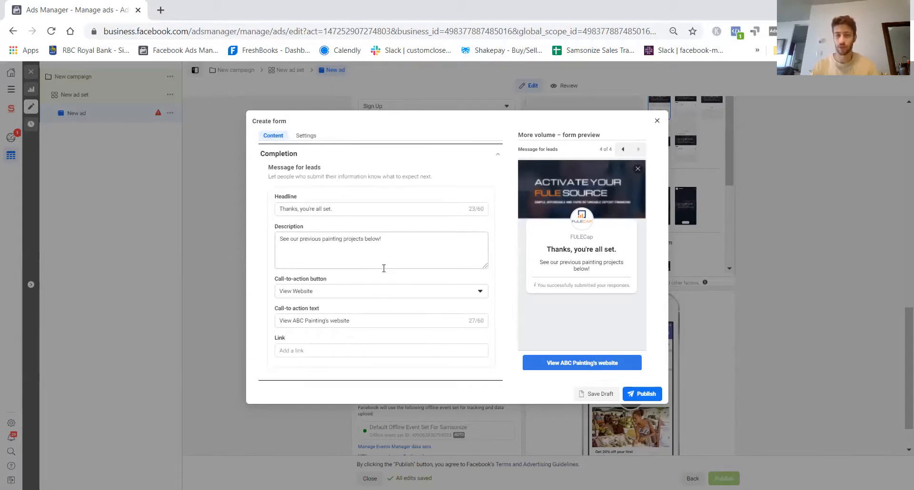
pyautogui.scroll(1, 367, 314)
pyautogui.scroll(-1, 349, 279)
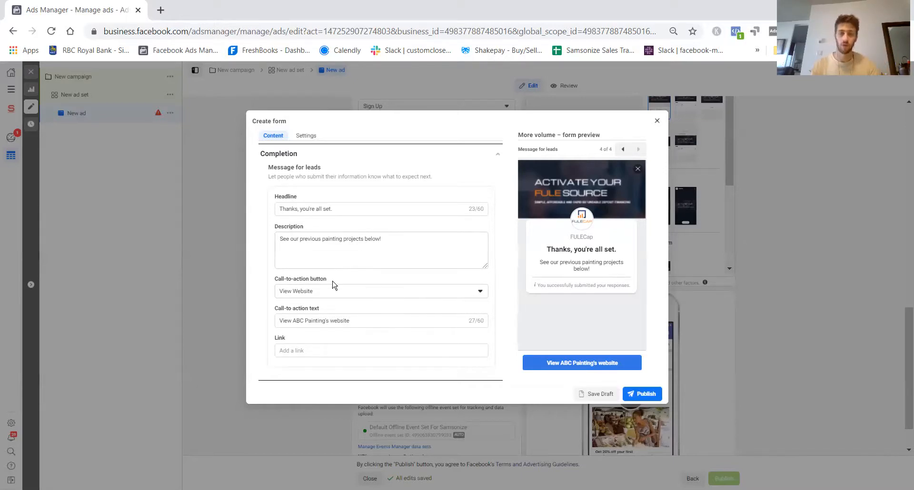
pyautogui.scroll(2, 336, 266)
pyautogui.scroll(-2, 337, 263)
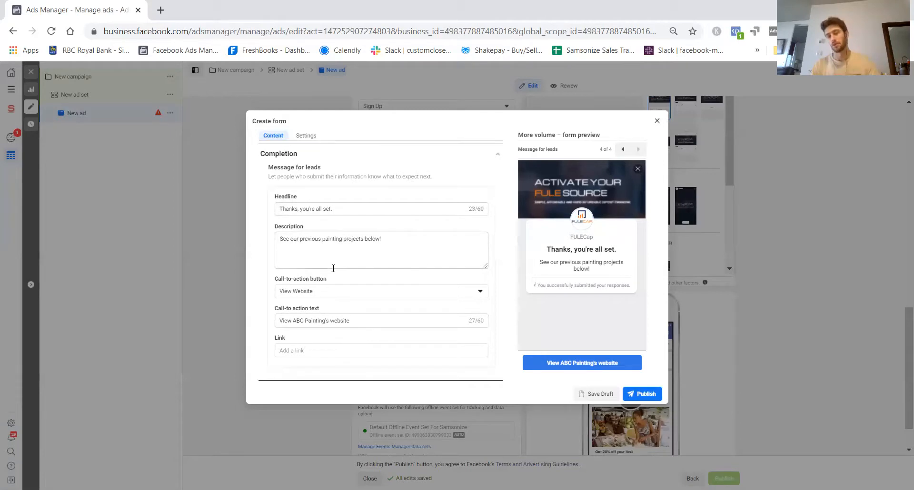
pyautogui.scroll(3, 420, 222)
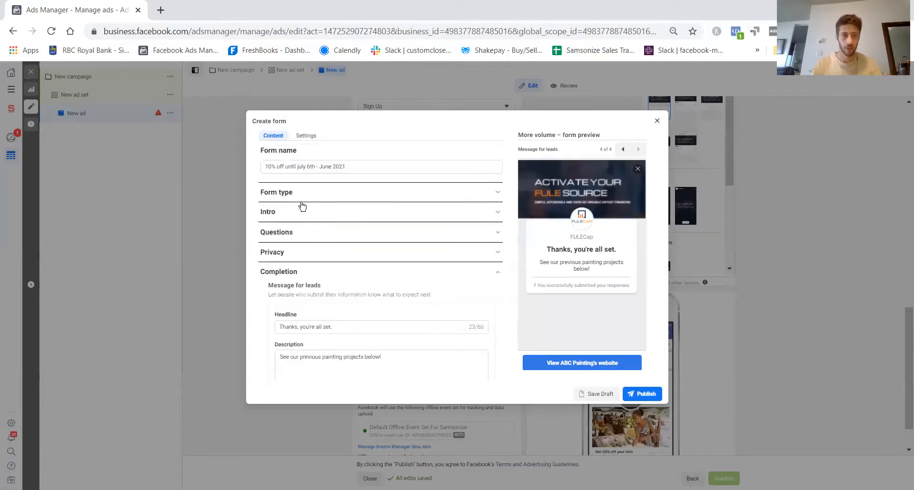
pyautogui.tripleClick(353, 167)
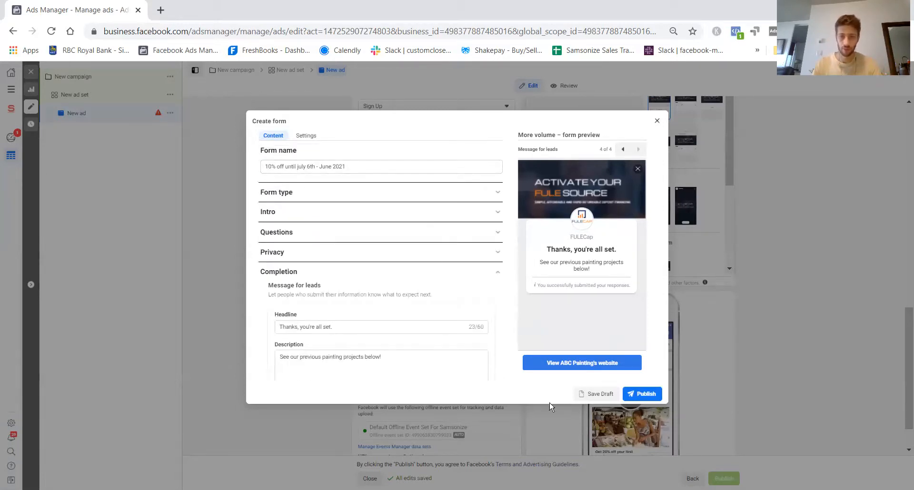
pyautogui.click(657, 121)
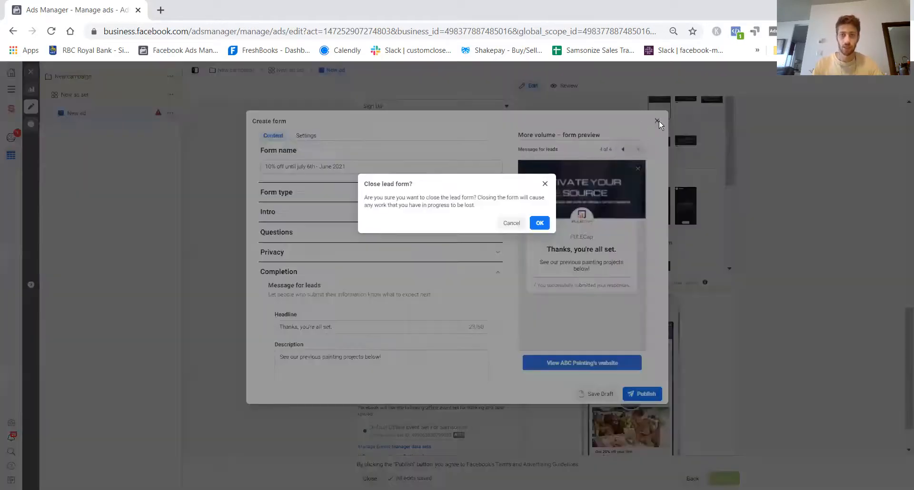
pyautogui.click(546, 184)
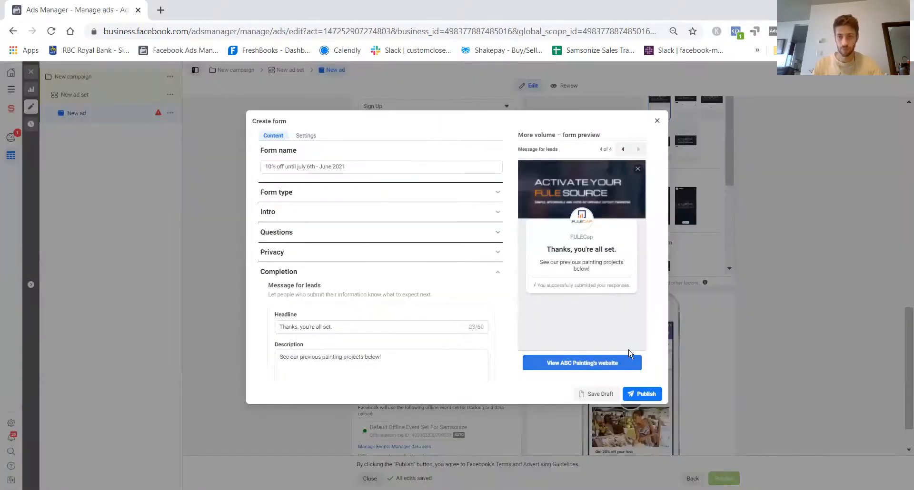
pyautogui.click(640, 394)
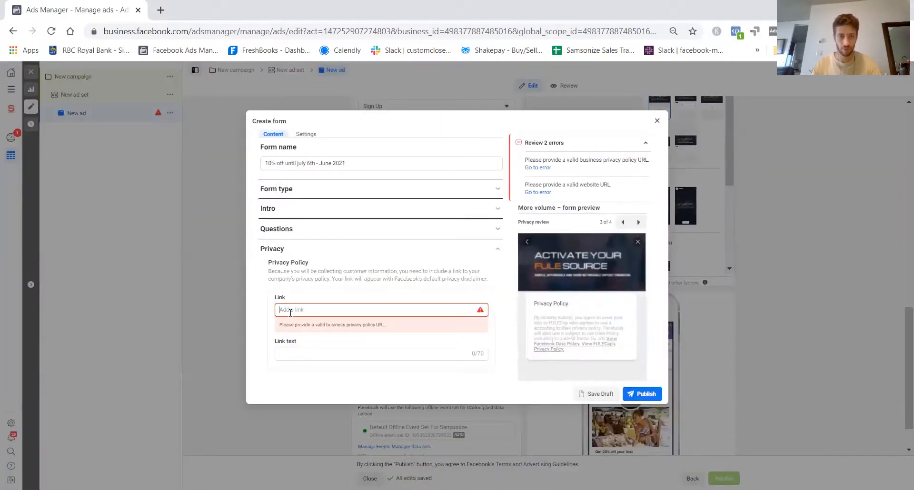
pyautogui.write('www.samsonize.com')
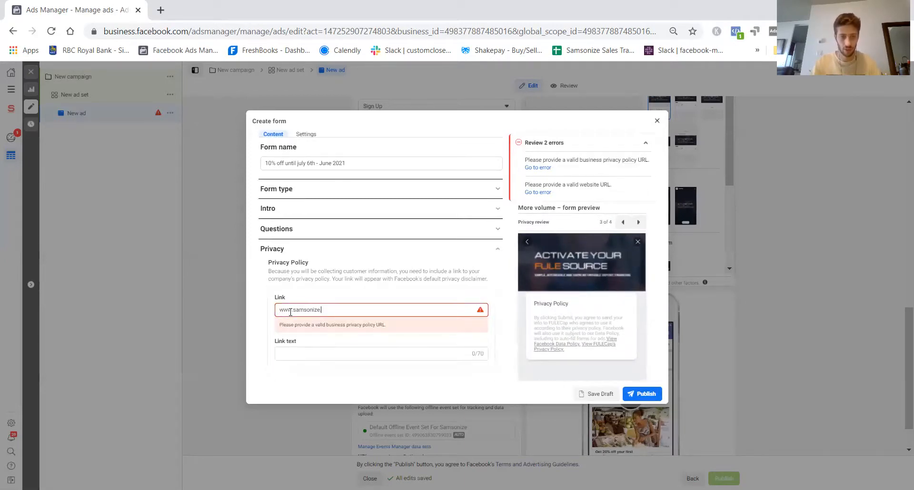
pyautogui.click(631, 393)
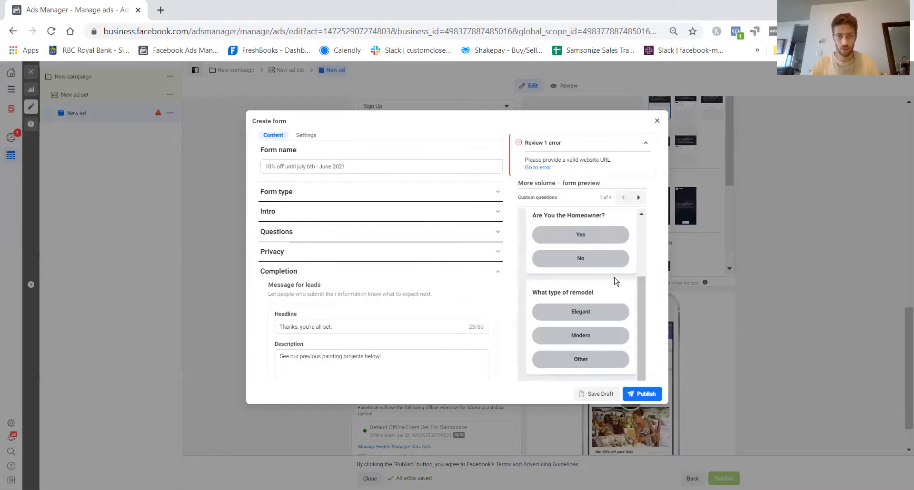
pyautogui.click(300, 234)
pyautogui.click(291, 214)
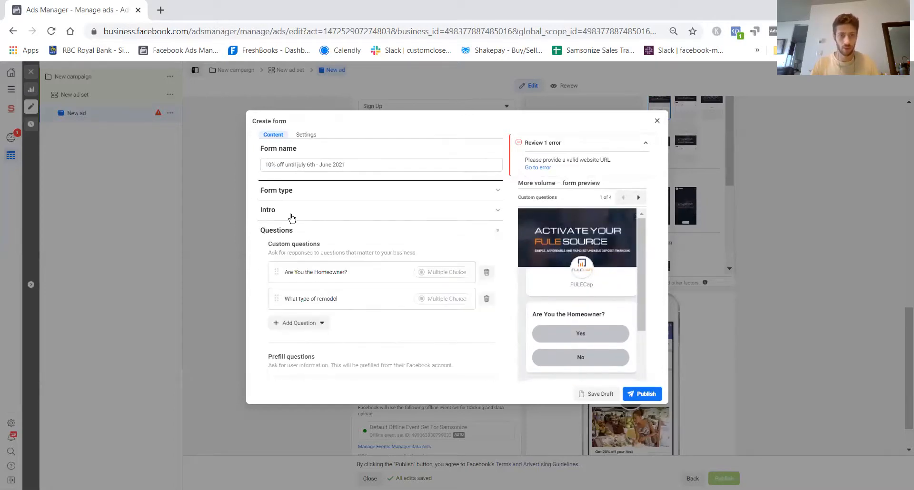
pyautogui.click(309, 194)
pyautogui.scroll(-3, 571, 328)
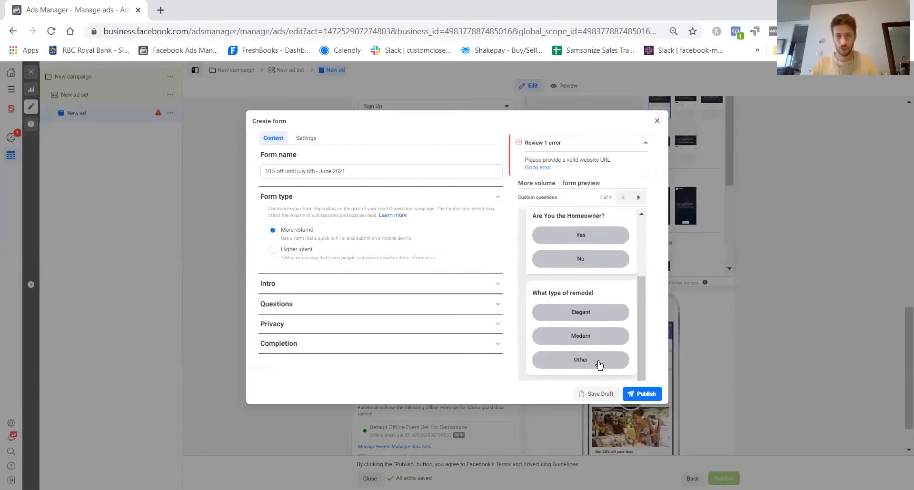
pyautogui.click(538, 167)
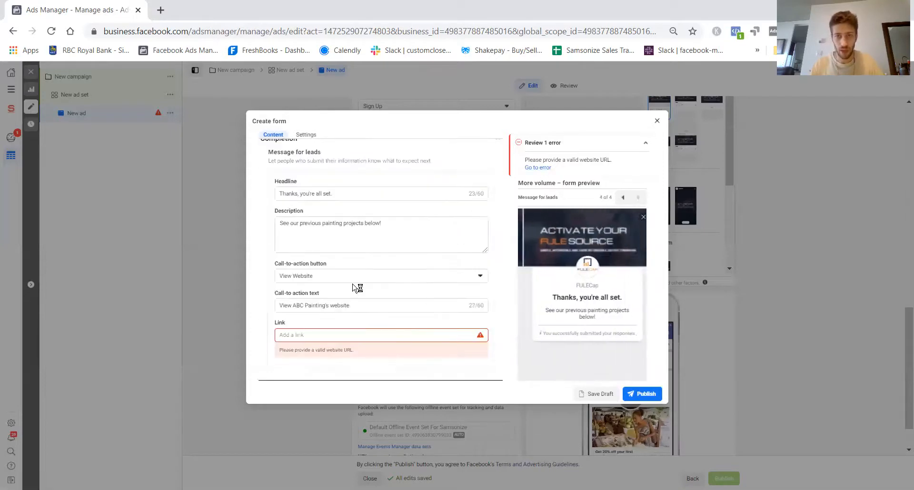
pyautogui.click(338, 333)
pyautogui.write('ww')
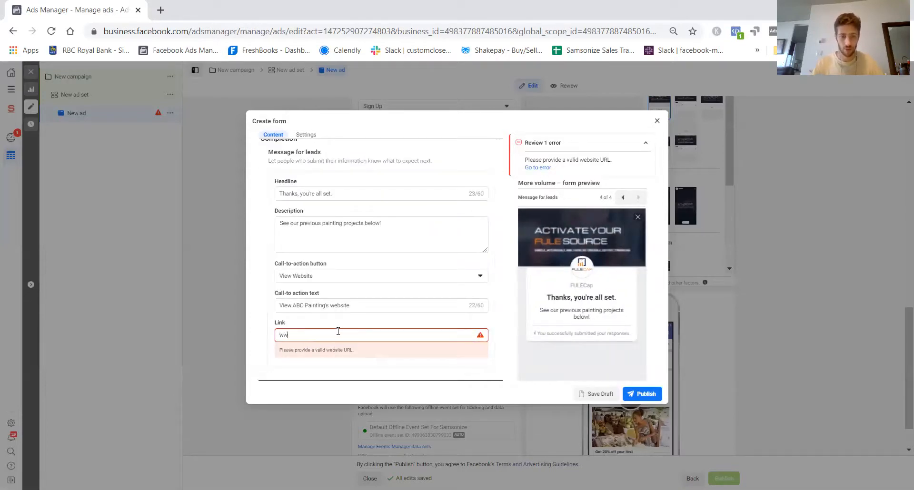
pyautogui.write('w.samson')
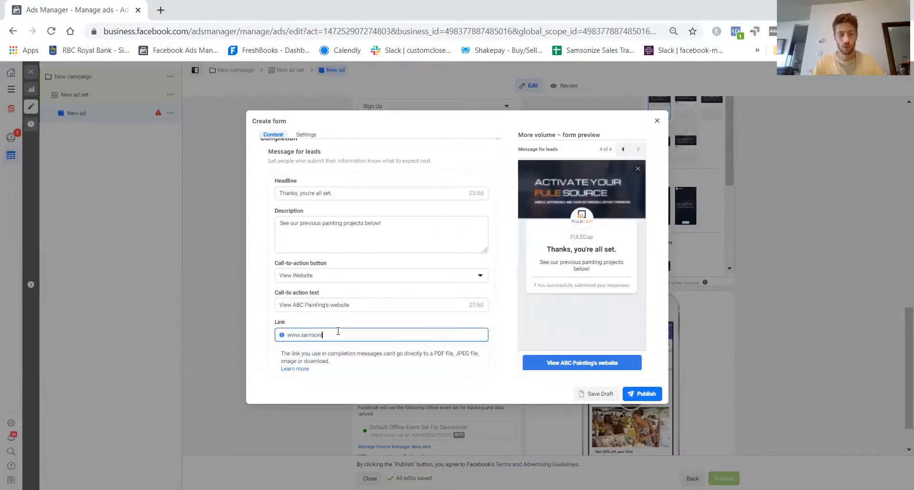
pyautogui.write('ize.com')
pyautogui.click(638, 399)
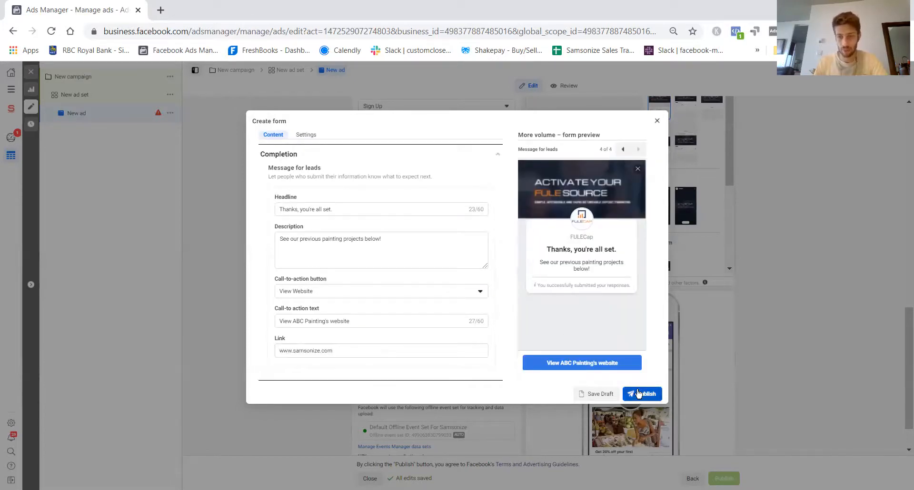
pyautogui.click(641, 393)
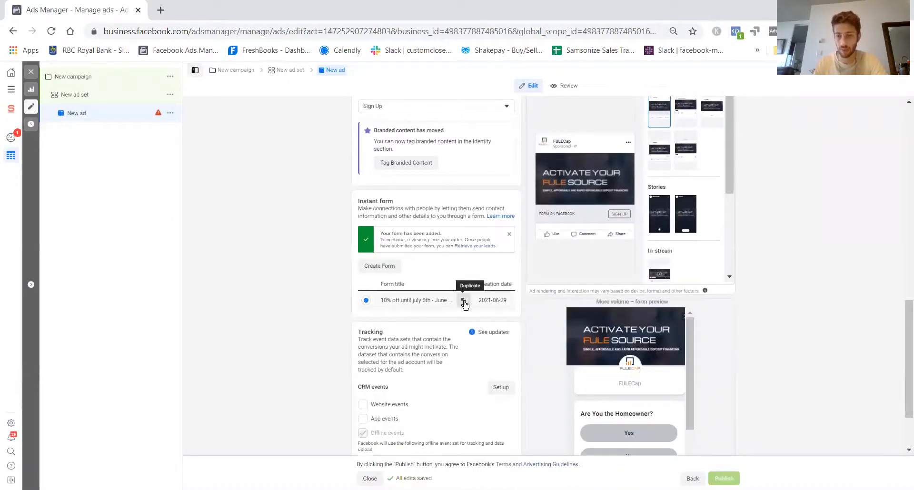
pyautogui.click(462, 301)
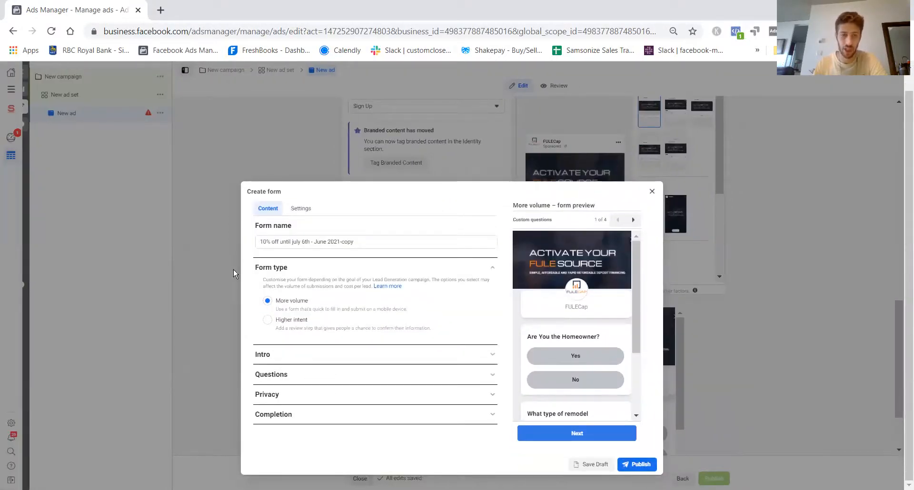
pyautogui.click(652, 192)
pyautogui.click(540, 223)
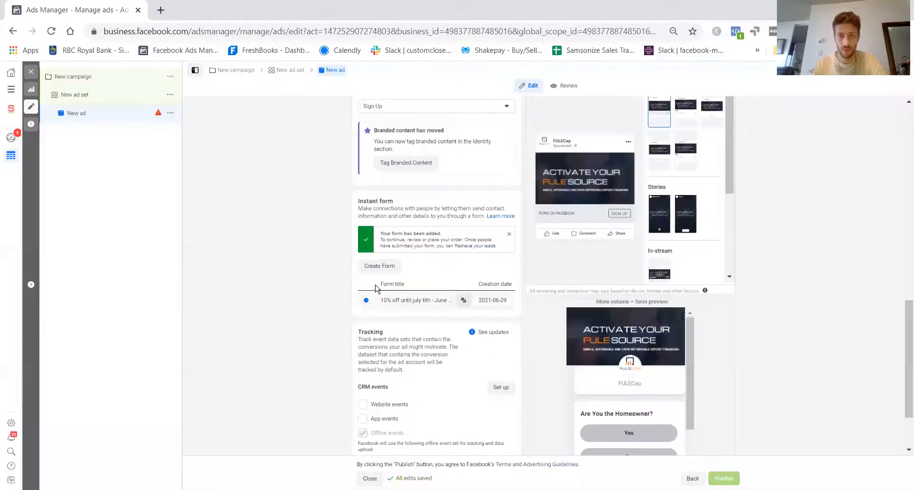